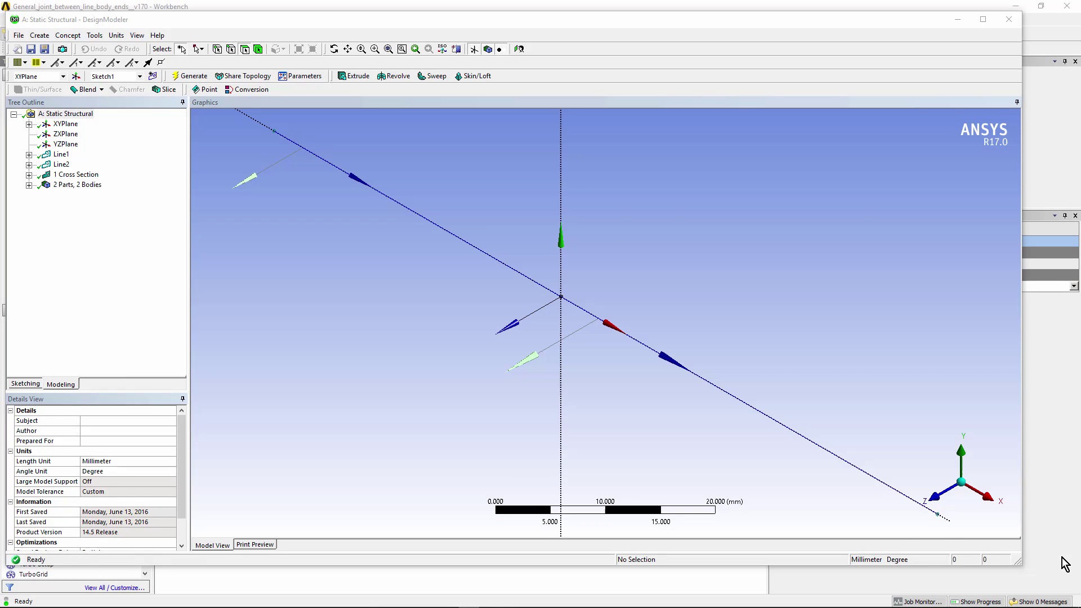
Step: Expand XYPlane in the Tree Outline to show Sketch1 and Sketch2
left_click(29, 124)
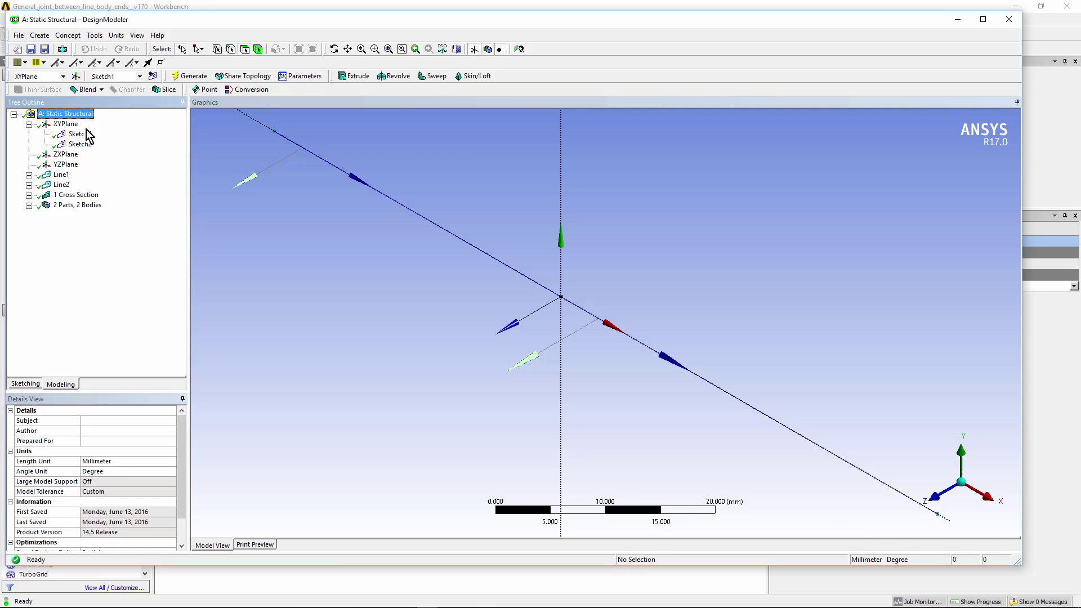
Step: Inspect Sketch1, Sketch2, Line1 and Line2, expanding Line1 and Line2 to reveal their source sketches
left_click(82, 135)
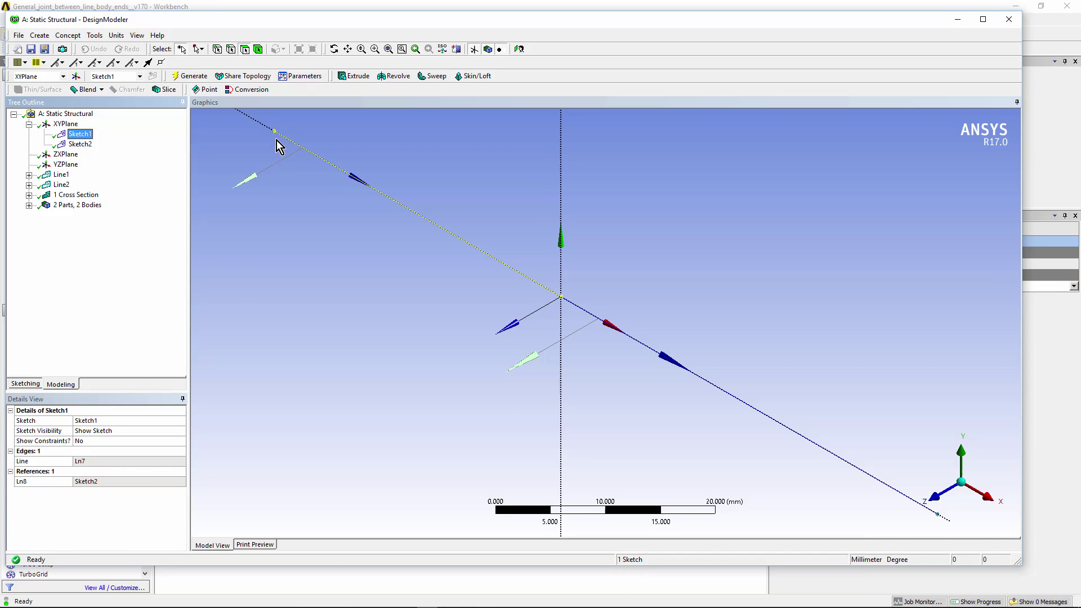
left_click(80, 144)
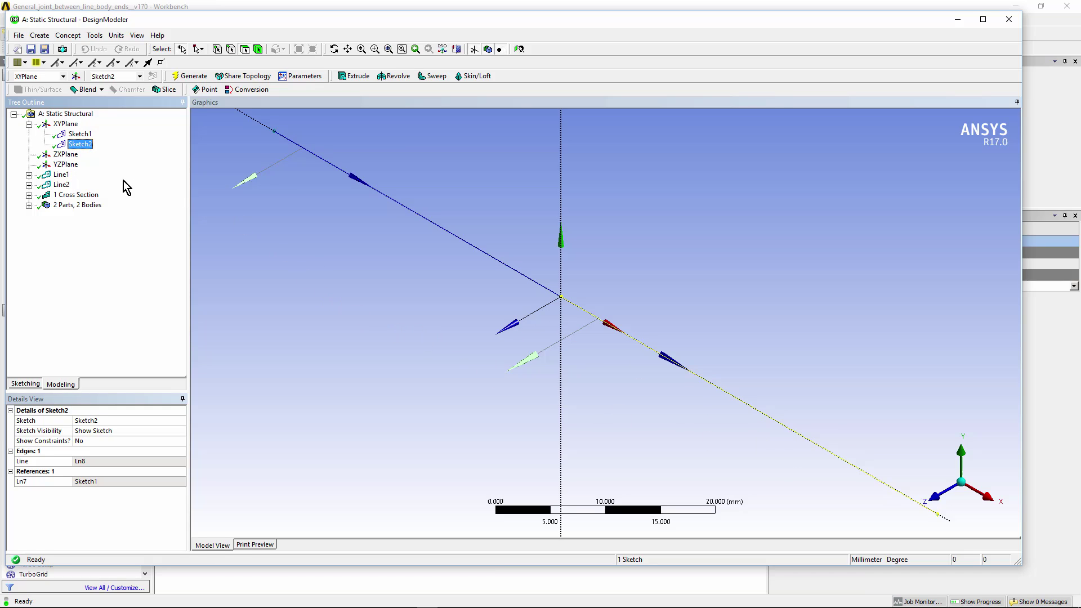
left_click(65, 177)
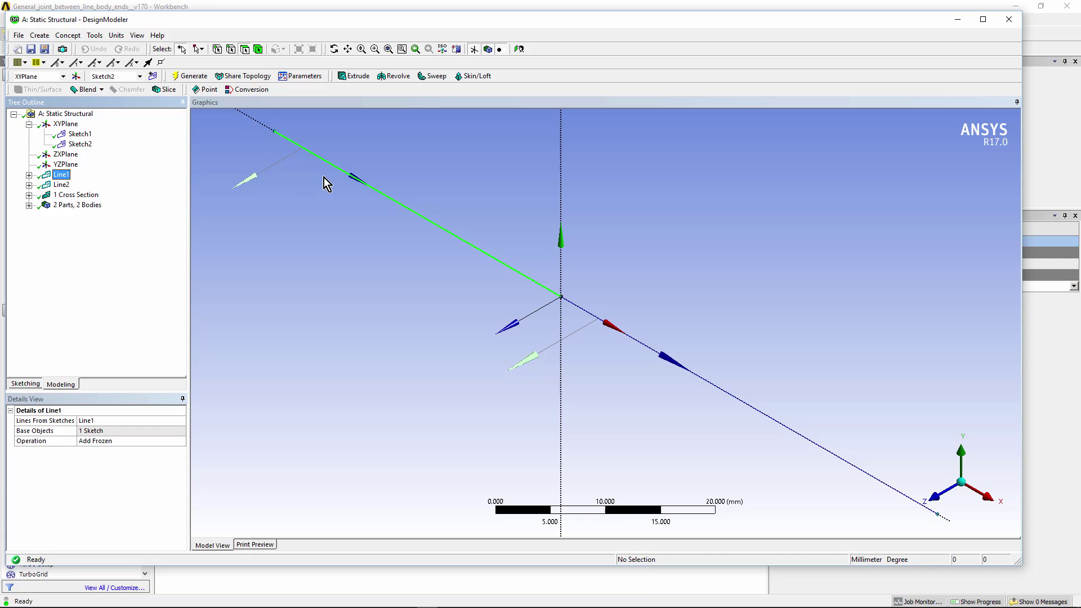
left_click(27, 175)
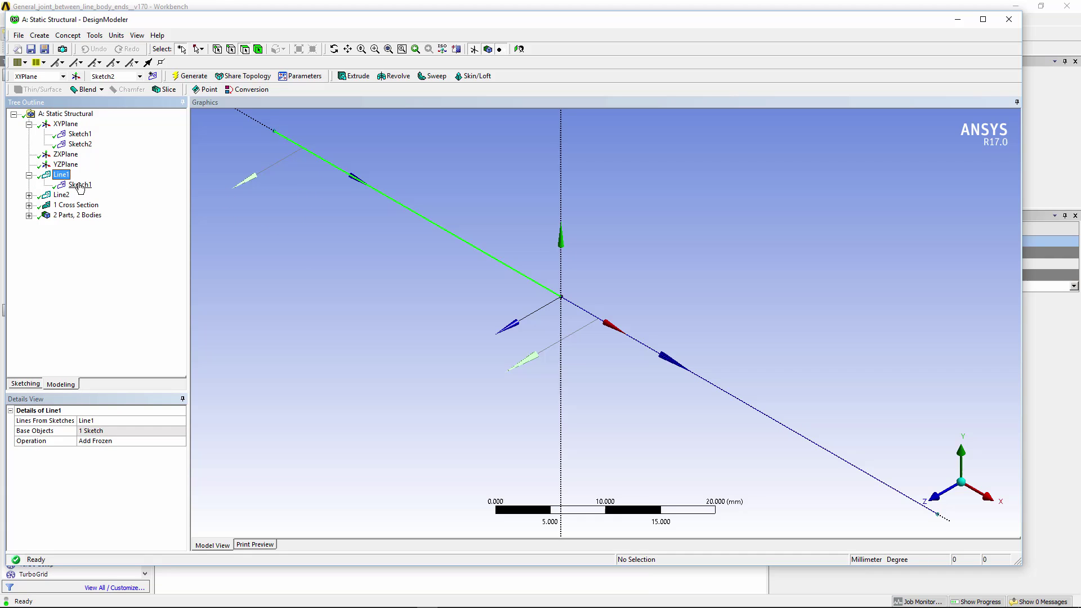
left_click(61, 195)
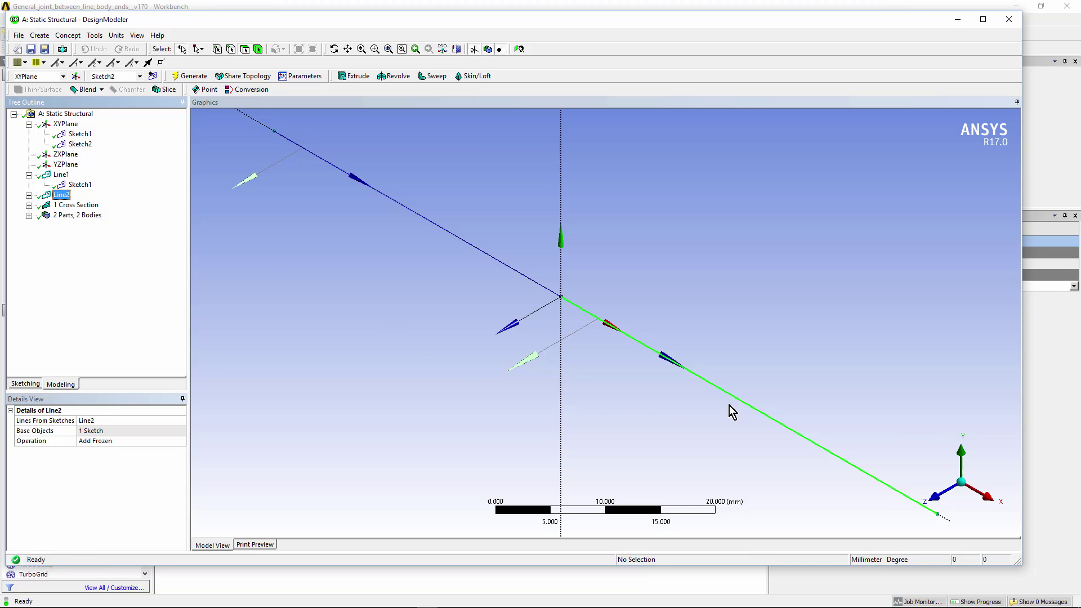
left_click(29, 195)
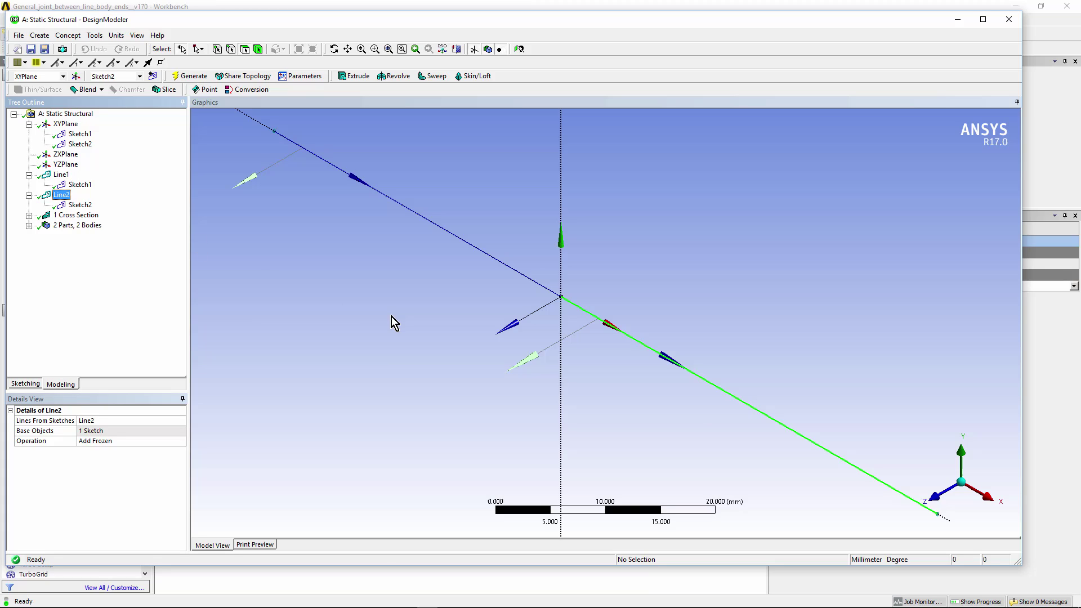
Step: View the Circular1 cross section (R = 3 mm) and expand 2 Parts, 2 Bodies
left_click(28, 215)
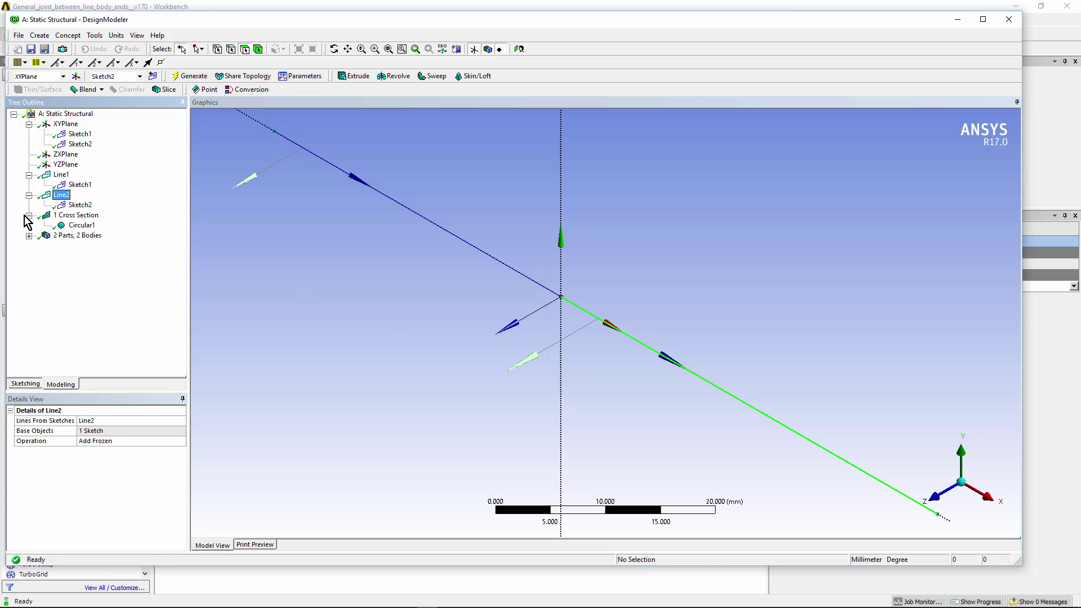
left_click(83, 227)
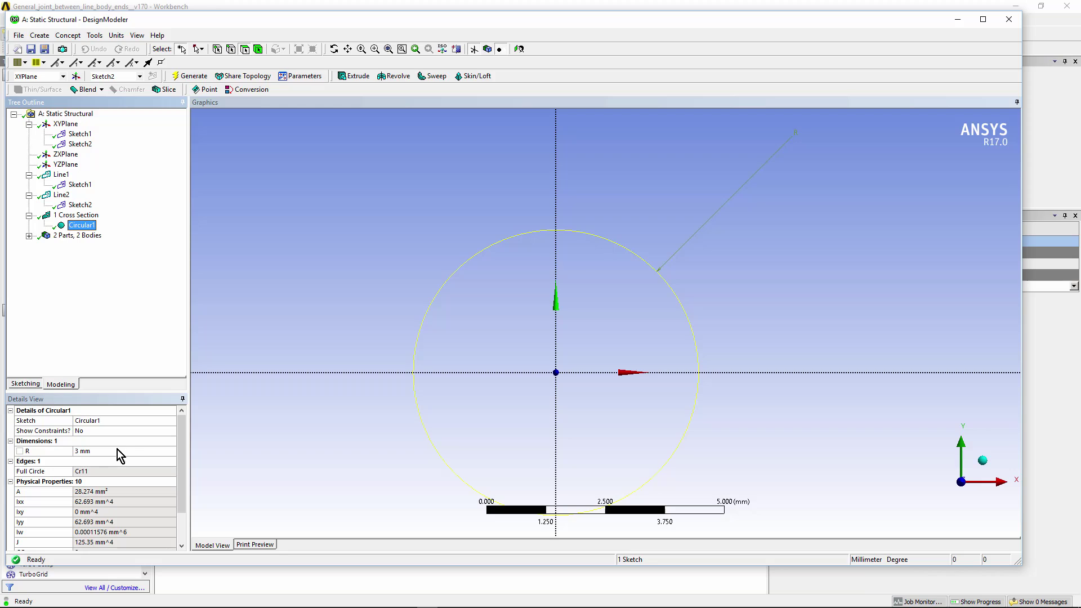
left_click(28, 236)
Step: Select the first and second Line Body in turn, twice, to highlight each beam line
left_click(87, 247)
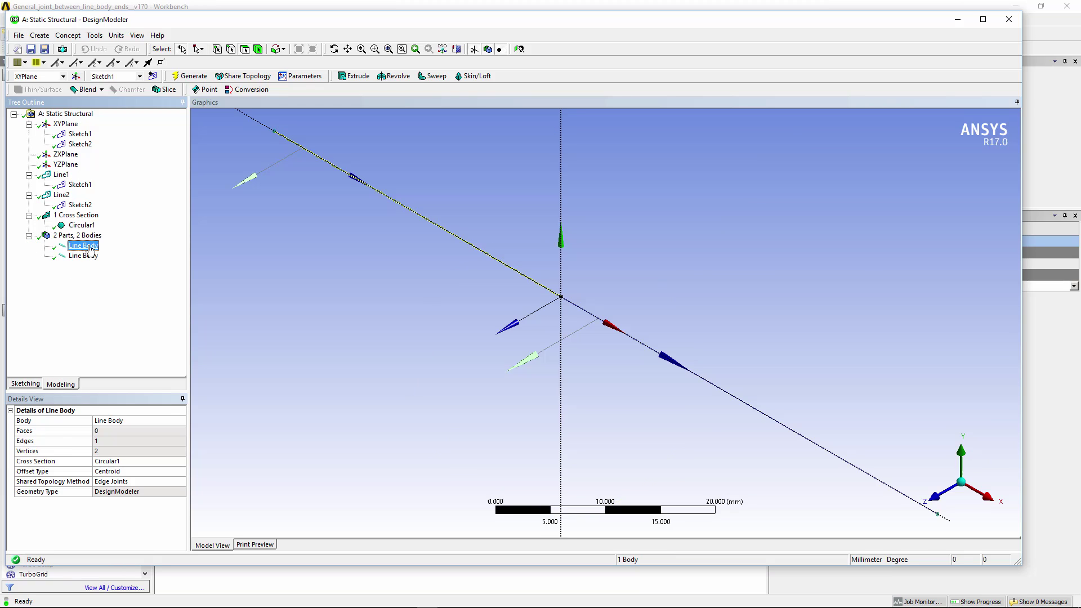
left_click(81, 257)
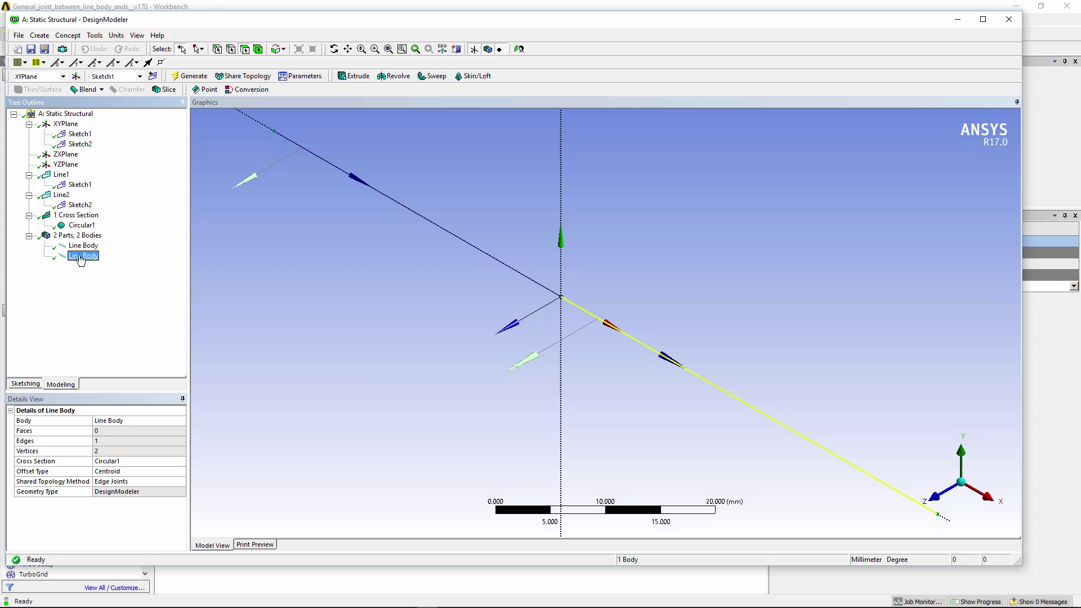
left_click(81, 248)
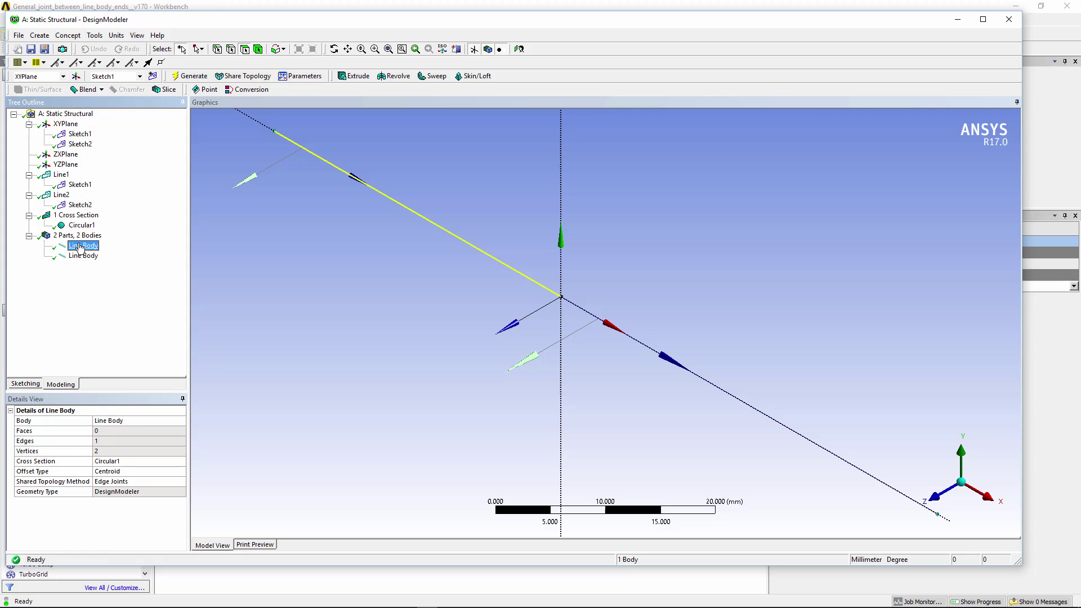
left_click(81, 257)
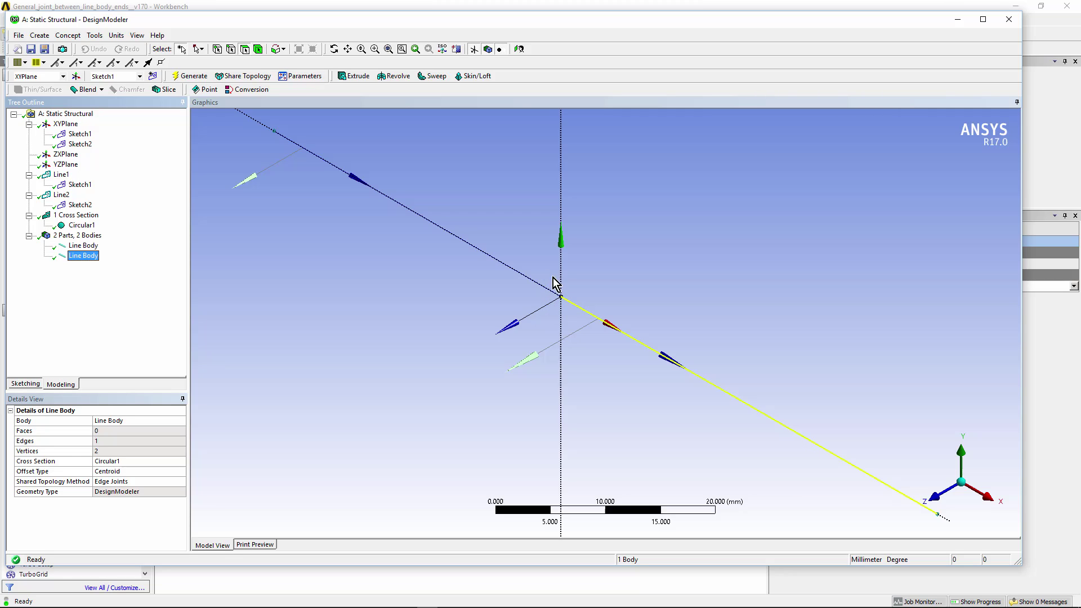
Step: Turn on View > Cross Section Solids and select each Line Body to see its cylindrical beam
left_click(137, 35)
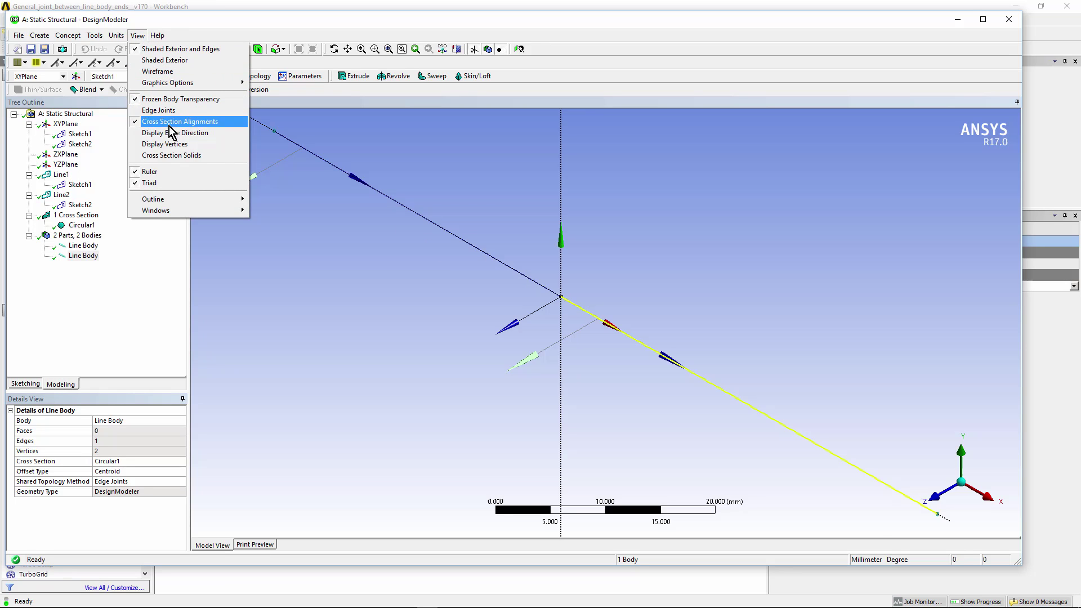
left_click(177, 154)
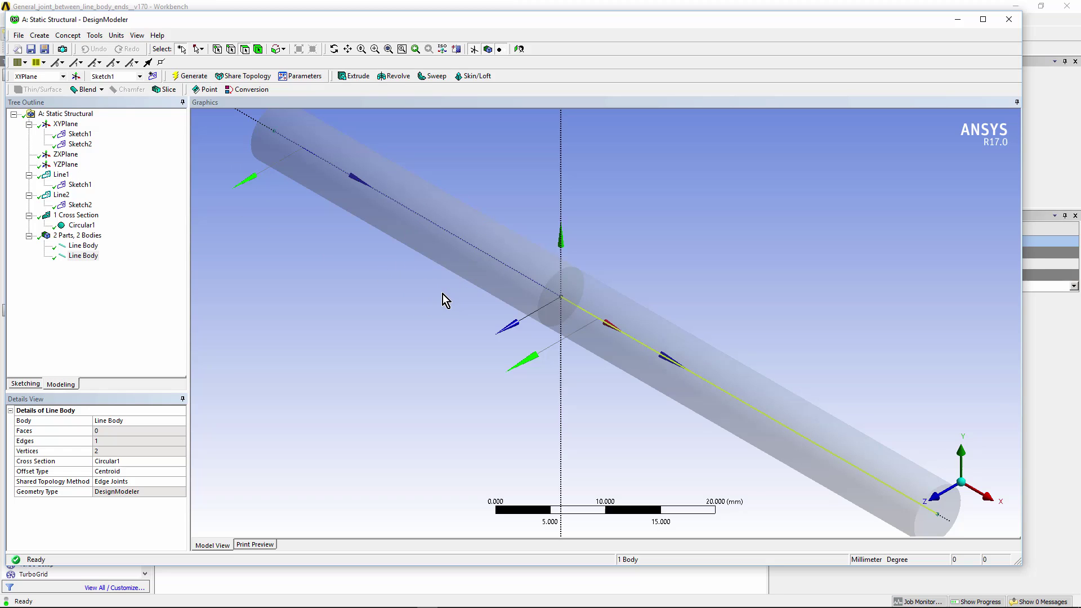
left_click(83, 247)
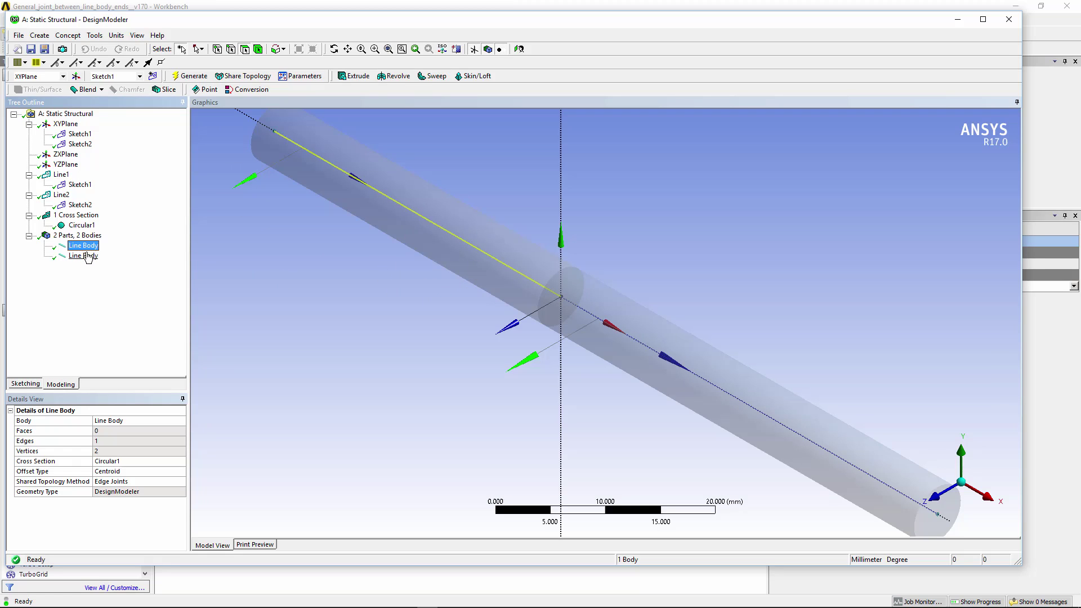
left_click(87, 257)
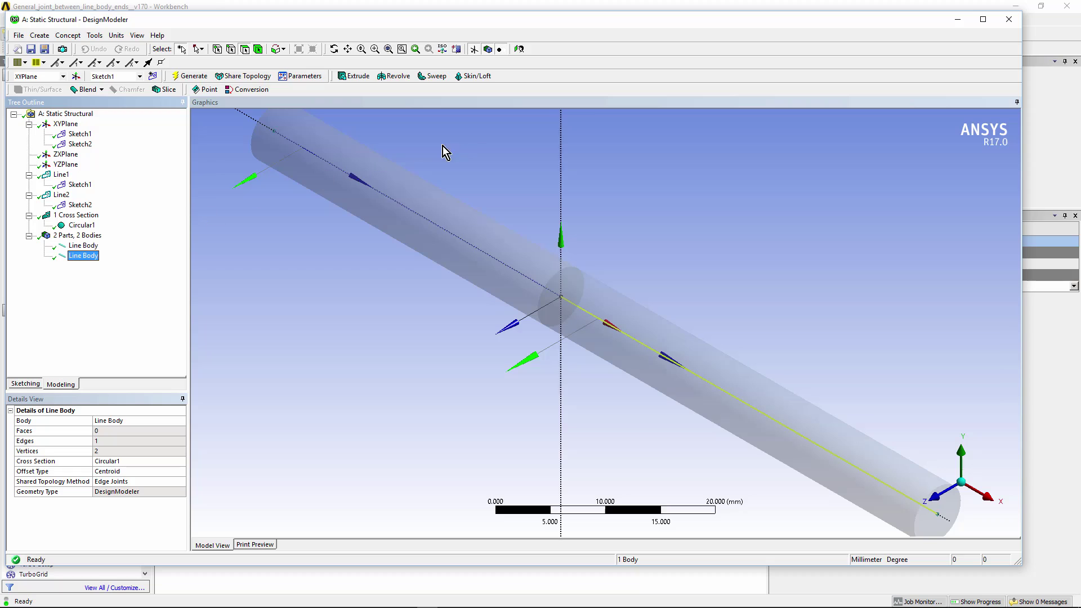
Step: Close DesignModeler and launch Mechanical via Edit... on the Model cell
left_click(1006, 21)
left_click(246, 145)
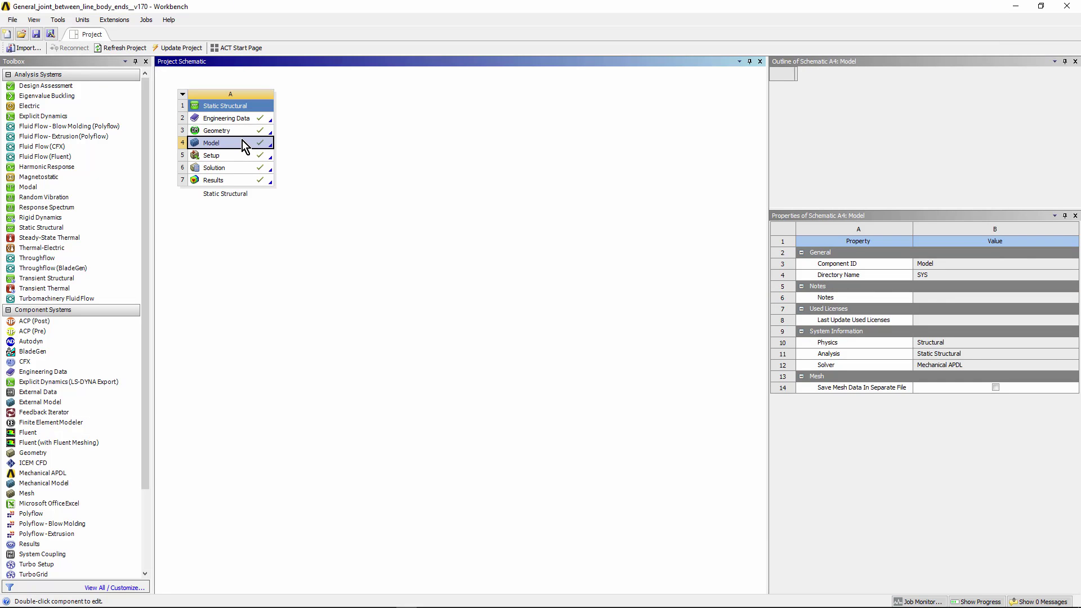
right_click(243, 144)
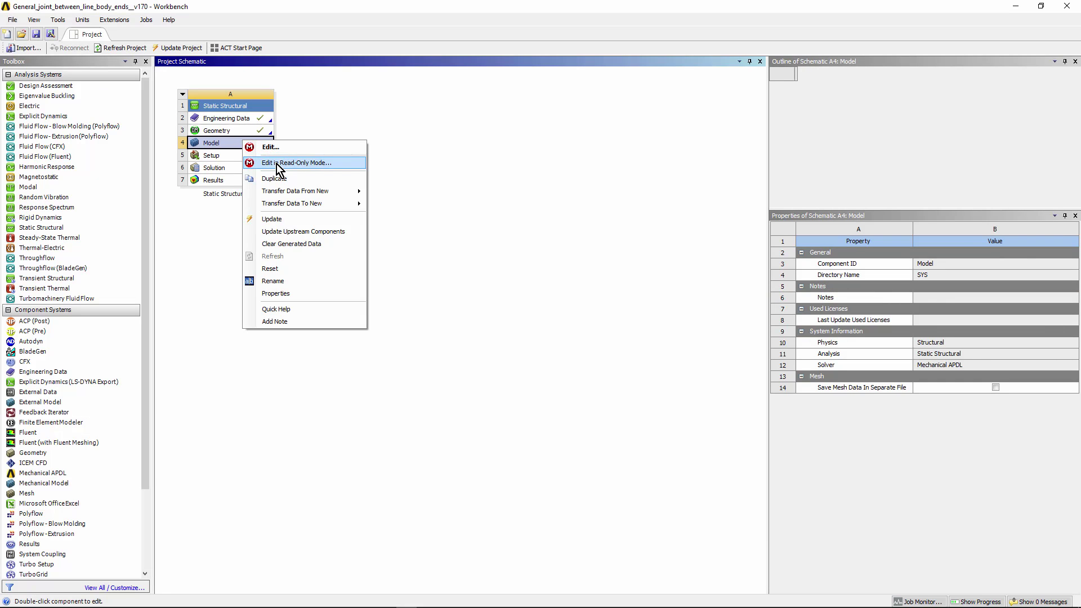
left_click(301, 148)
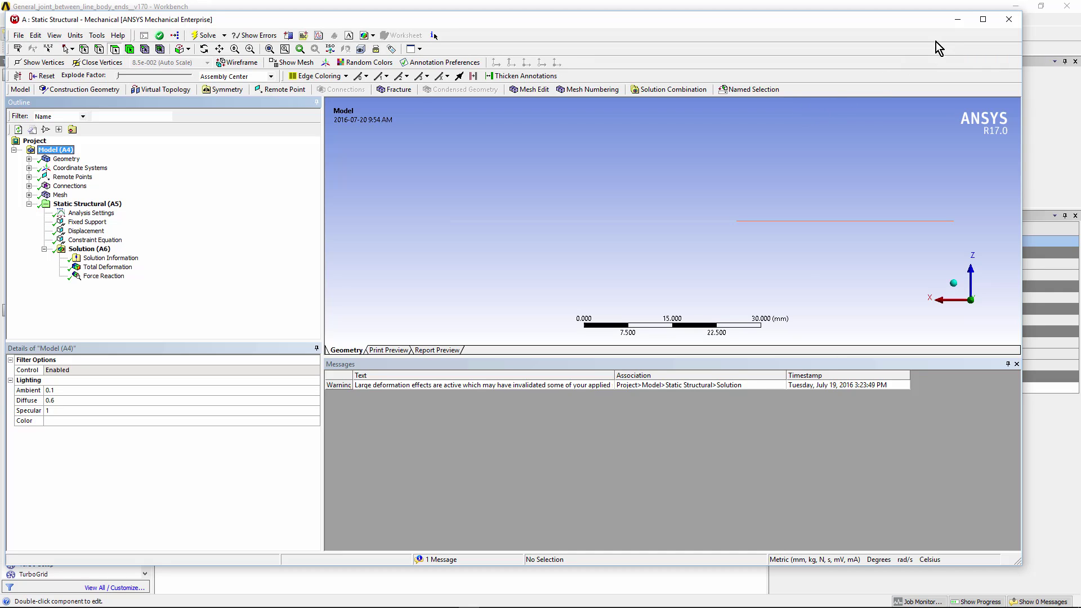
Step: Maximize Mechanical, switch to isometric view, and inspect both Structural Steel Line Bodies under Geometry
left_click(982, 20)
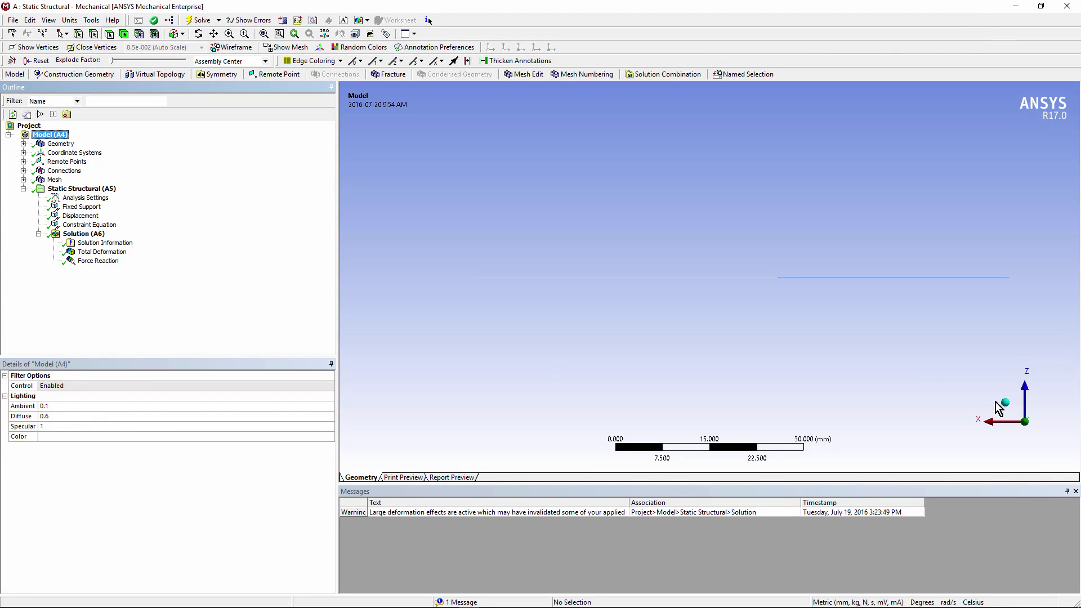
left_click(1004, 402)
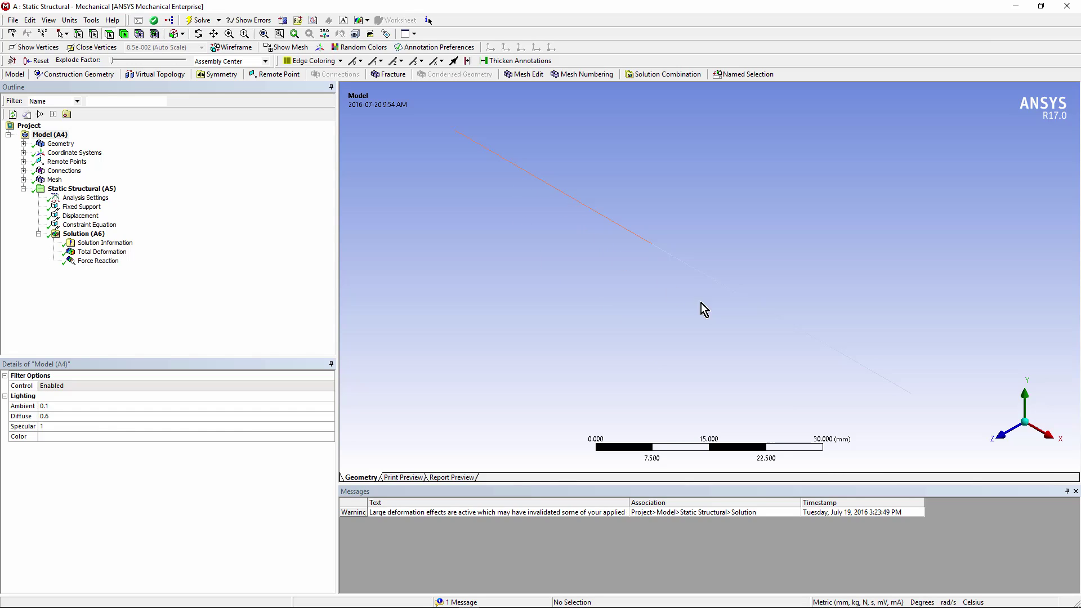
left_click(23, 143)
left_click(75, 153)
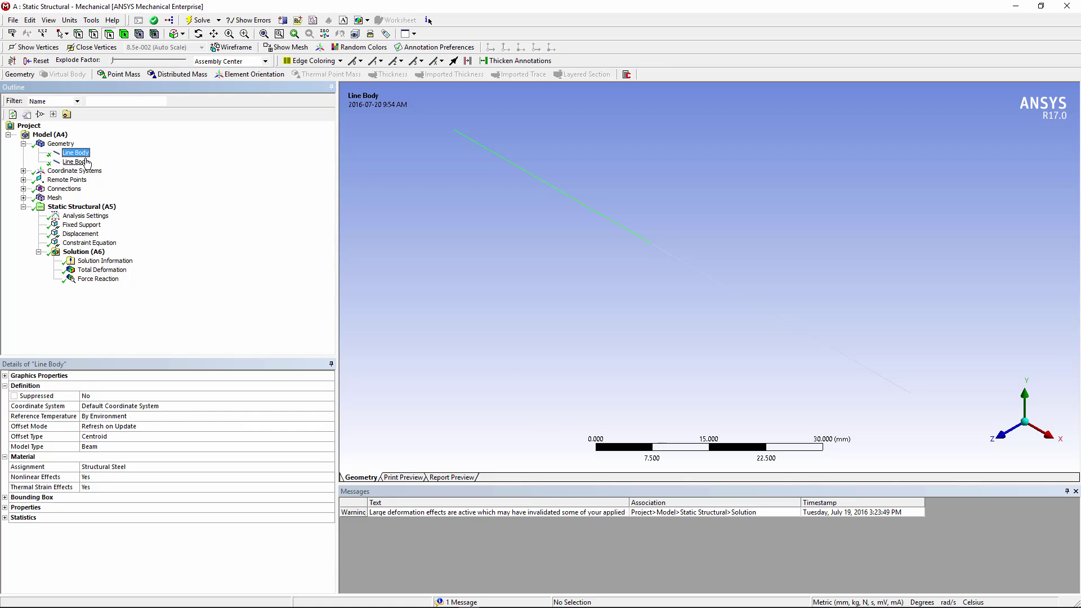
left_click(78, 161)
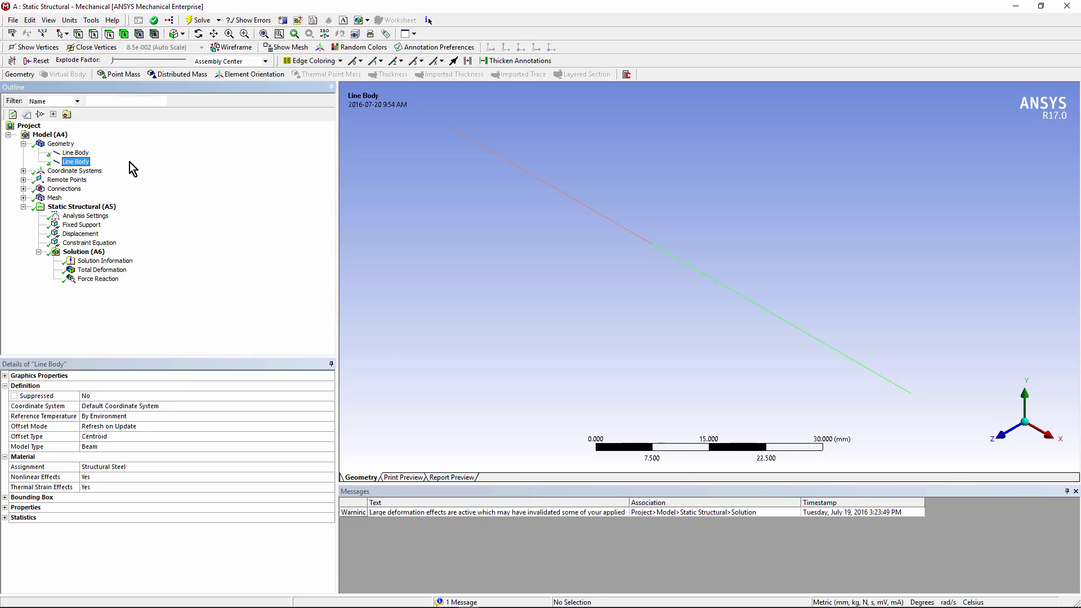
Step: Display the beam mesh and review the Edge Sizing control of 3 divisions per edge
left_click(55, 198)
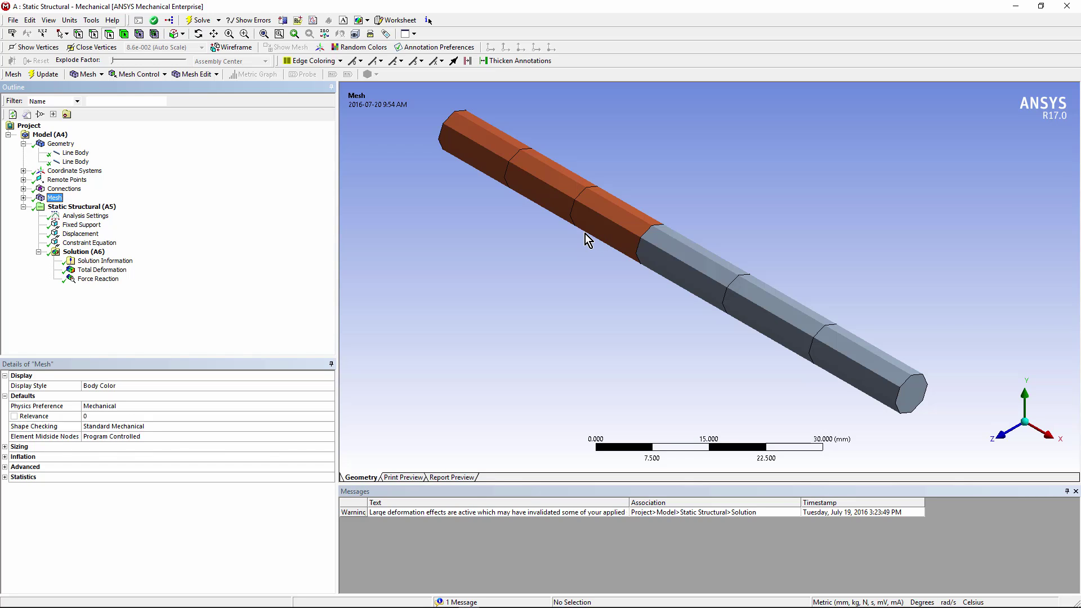
left_click(23, 198)
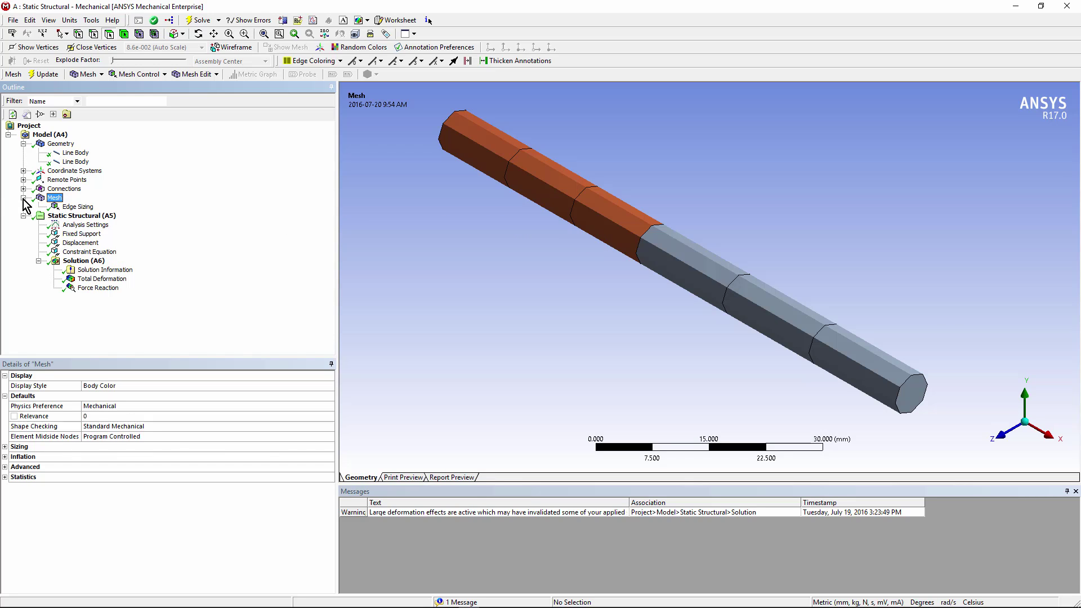
left_click(77, 207)
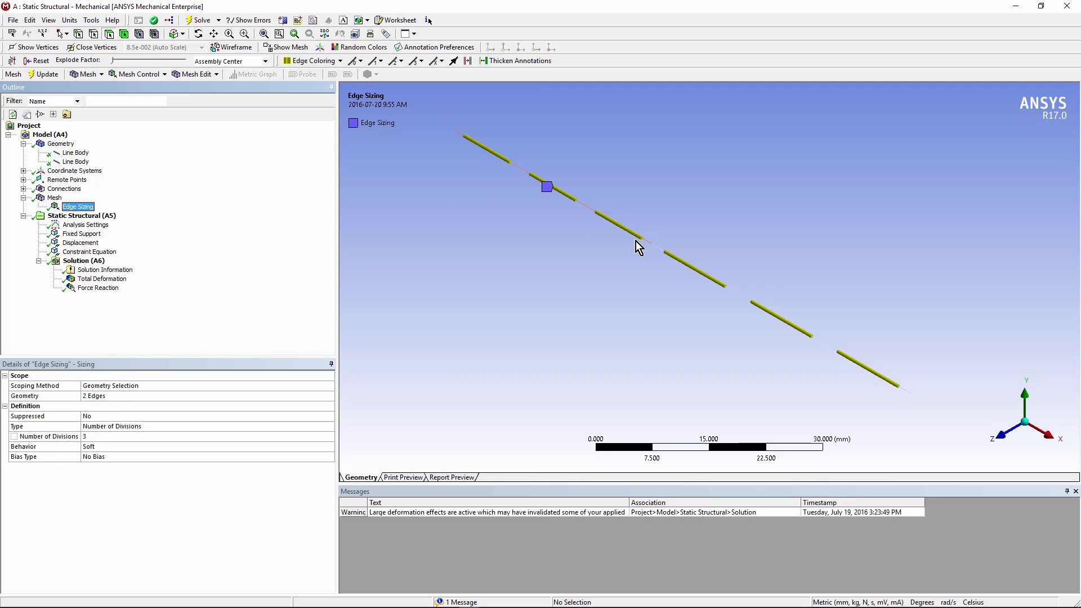
left_click(54, 198)
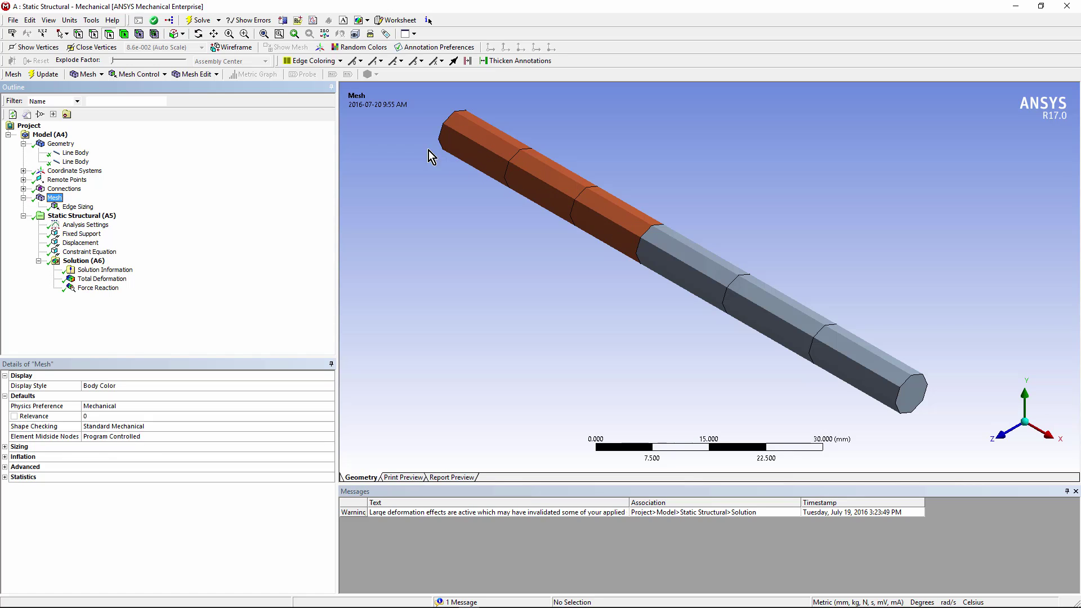
Step: Review the Reference Coordinate System, then the Reference and Mobile Remote Points at vertex 0, 0, 0 mm
left_click(23, 171)
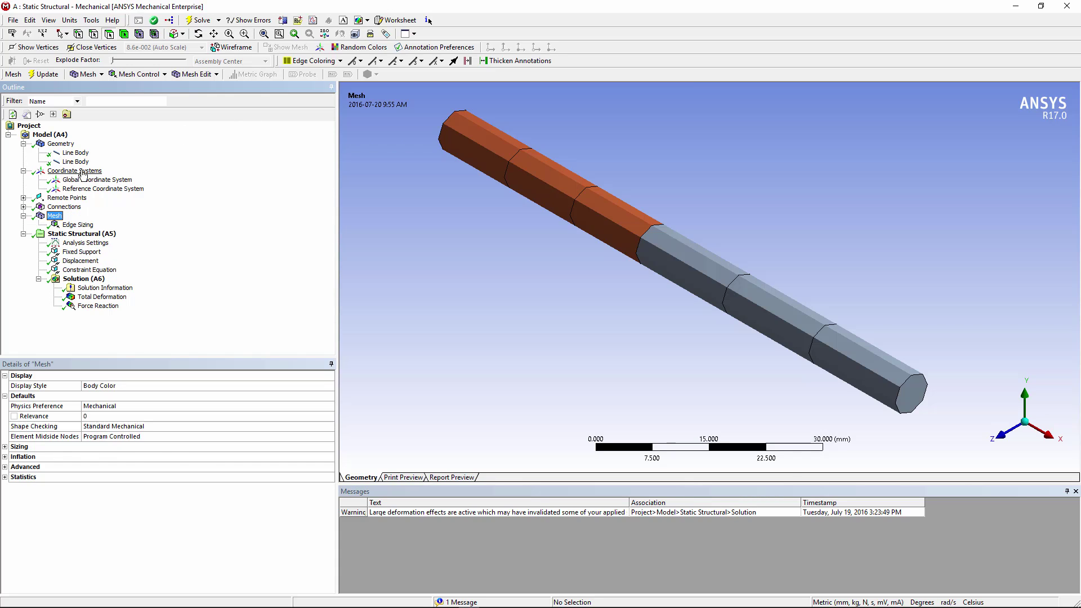
left_click(98, 189)
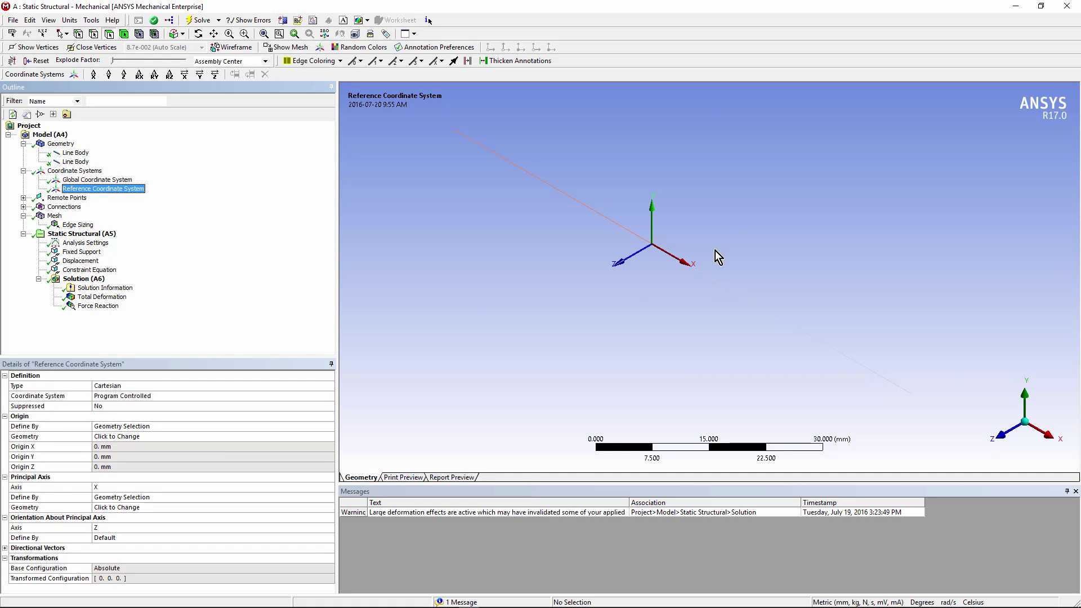
left_click(24, 171)
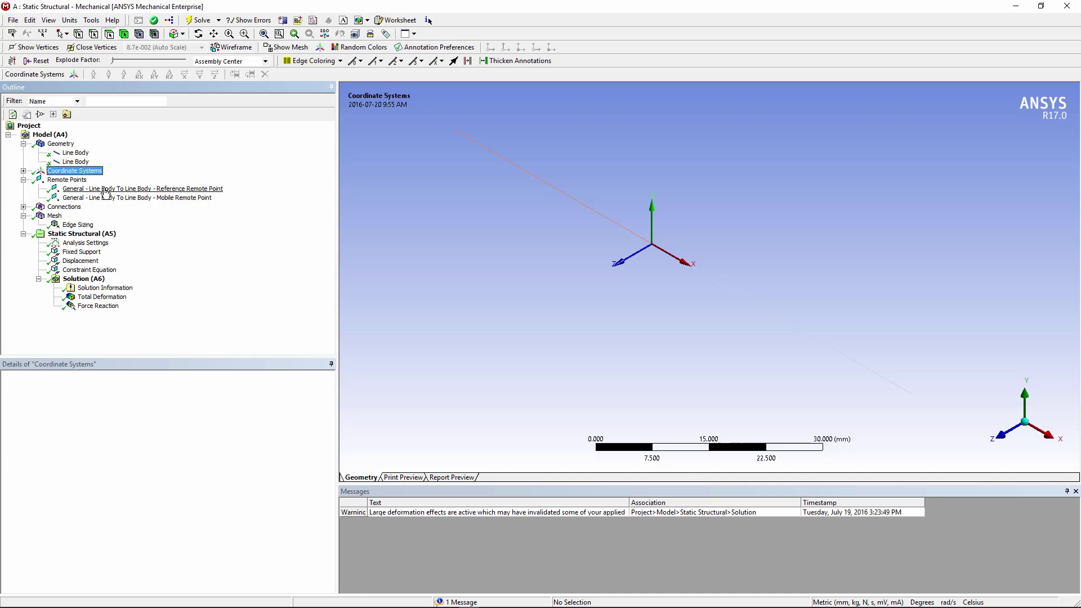
left_click(106, 191)
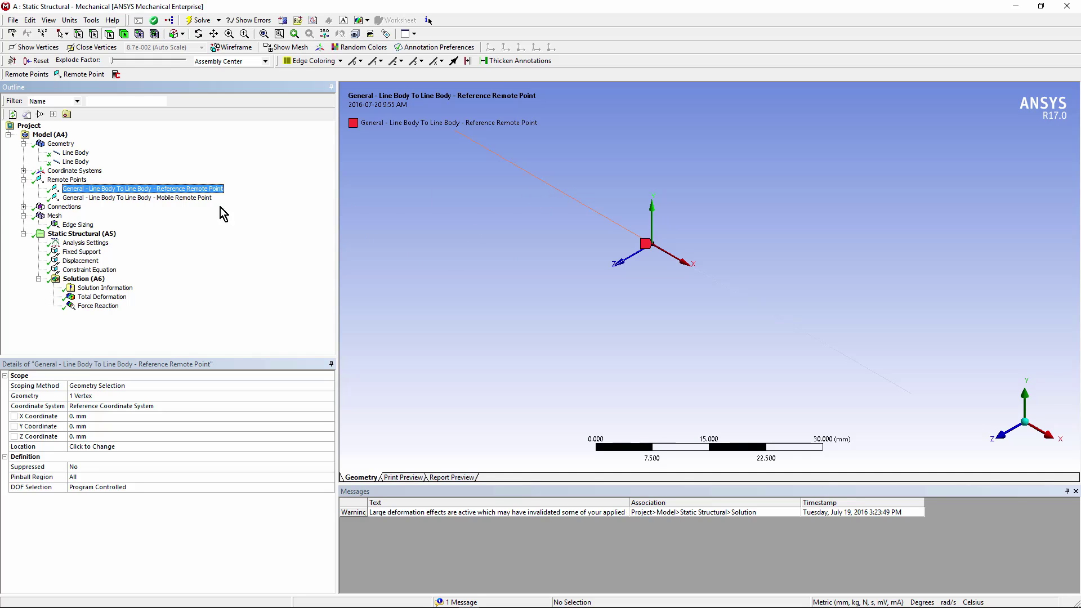
left_click(143, 199)
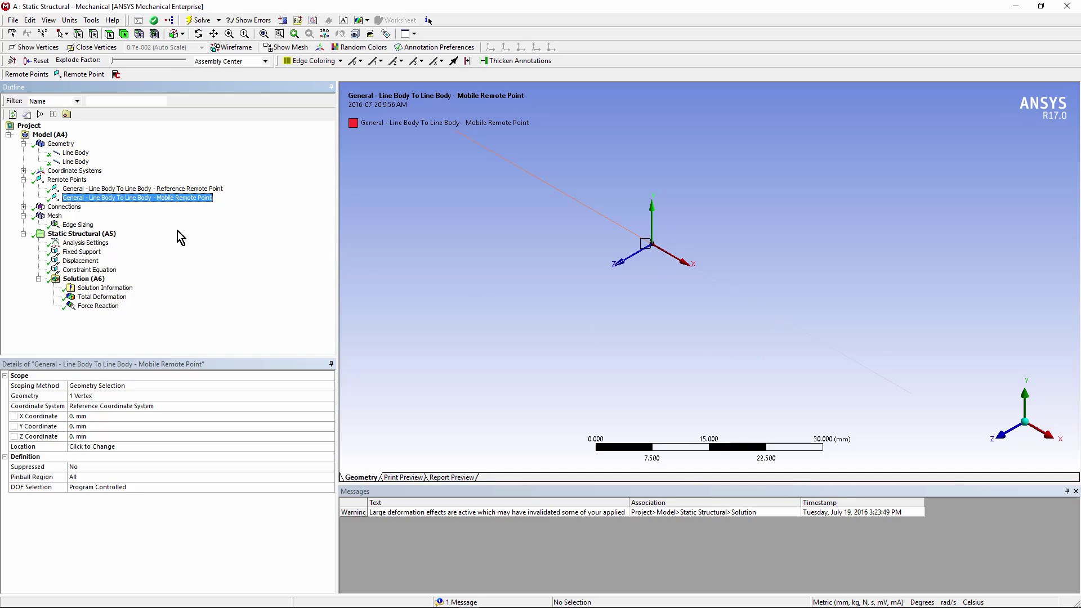
Step: Expand Connections > Joints and select the General - Line Body To Line Body joint
left_click(23, 207)
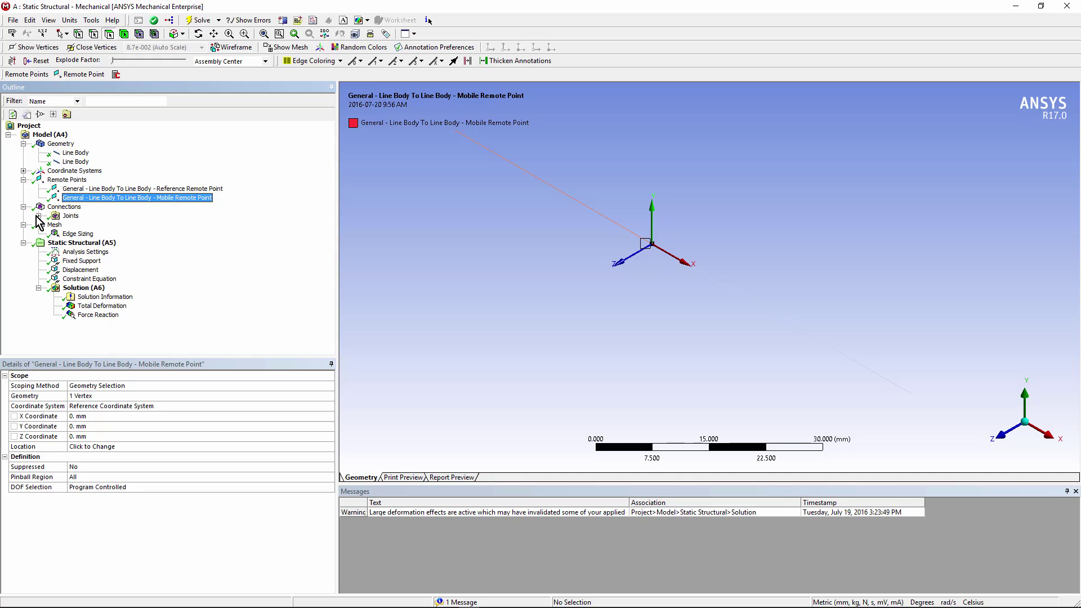
left_click(38, 216)
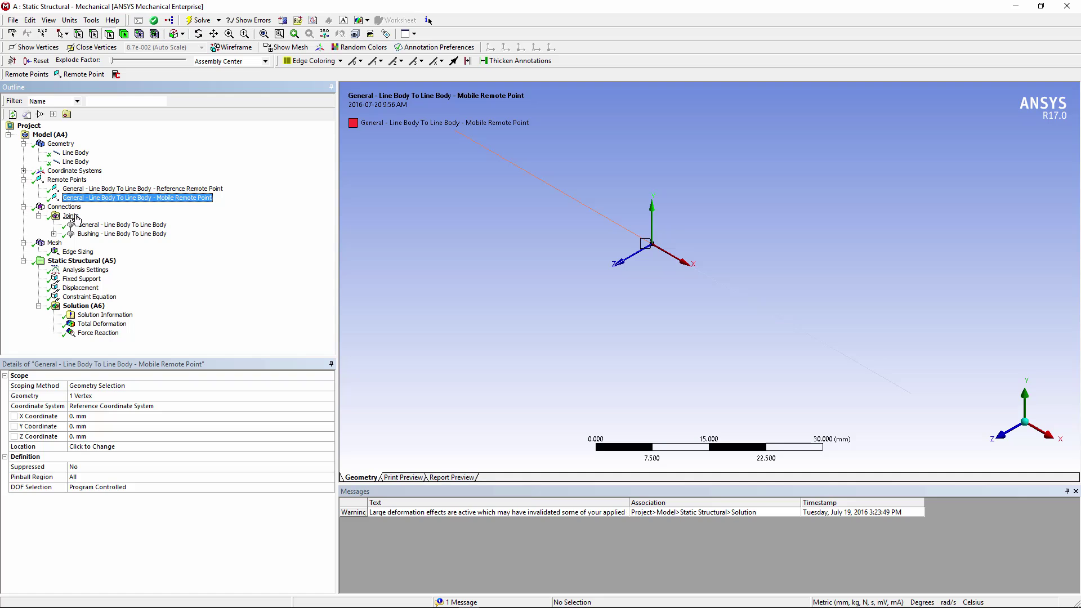
left_click(93, 225)
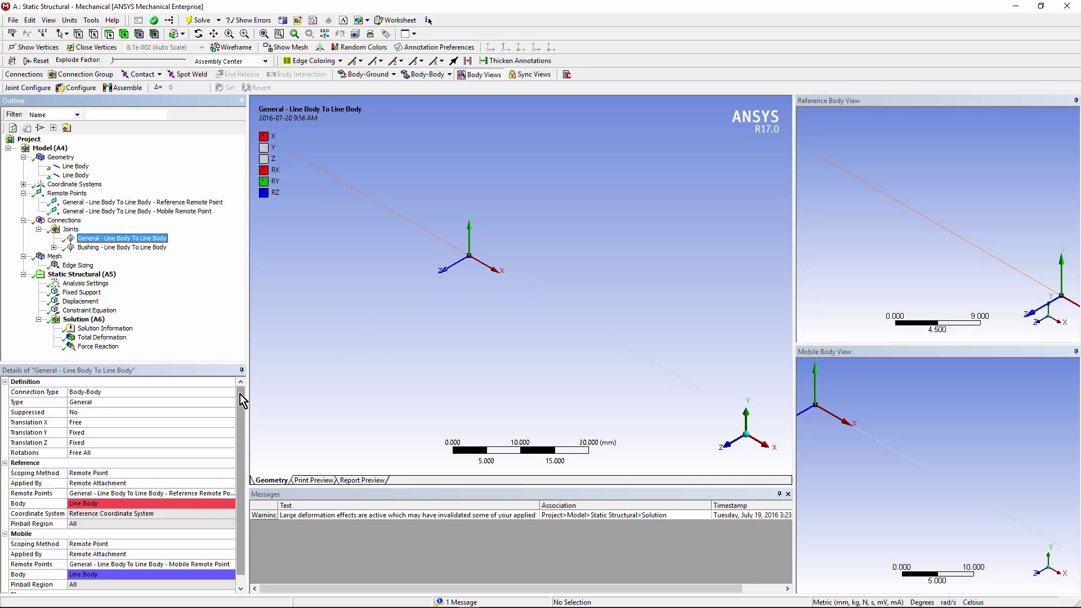
left_click_drag(241, 396, 240, 408)
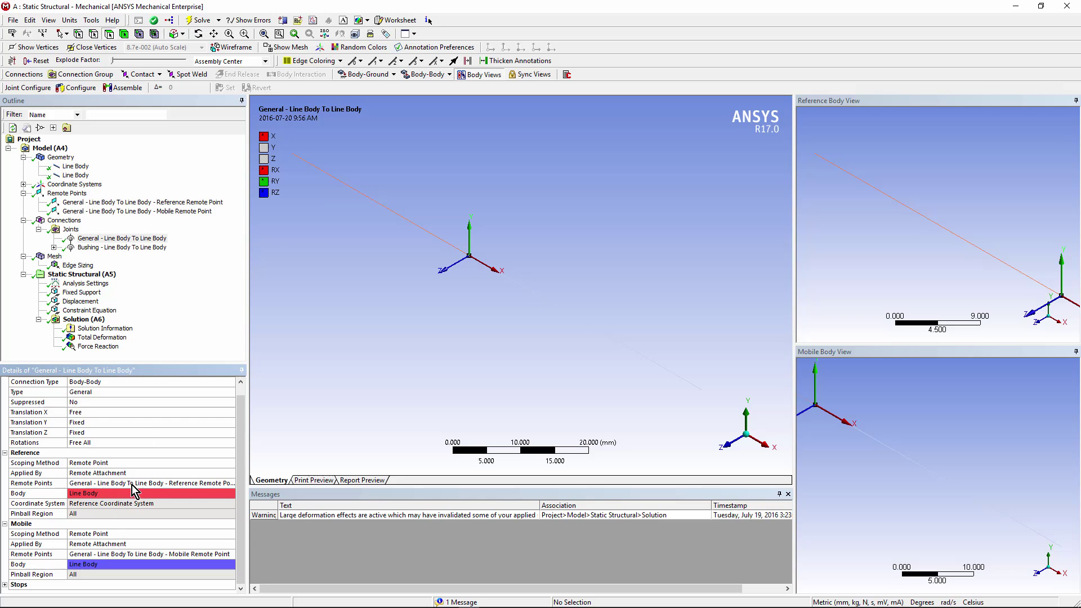
Step: Cross-check the joint's Reference and Mobile remote points against their Remote Points tree entries
left_click(198, 484)
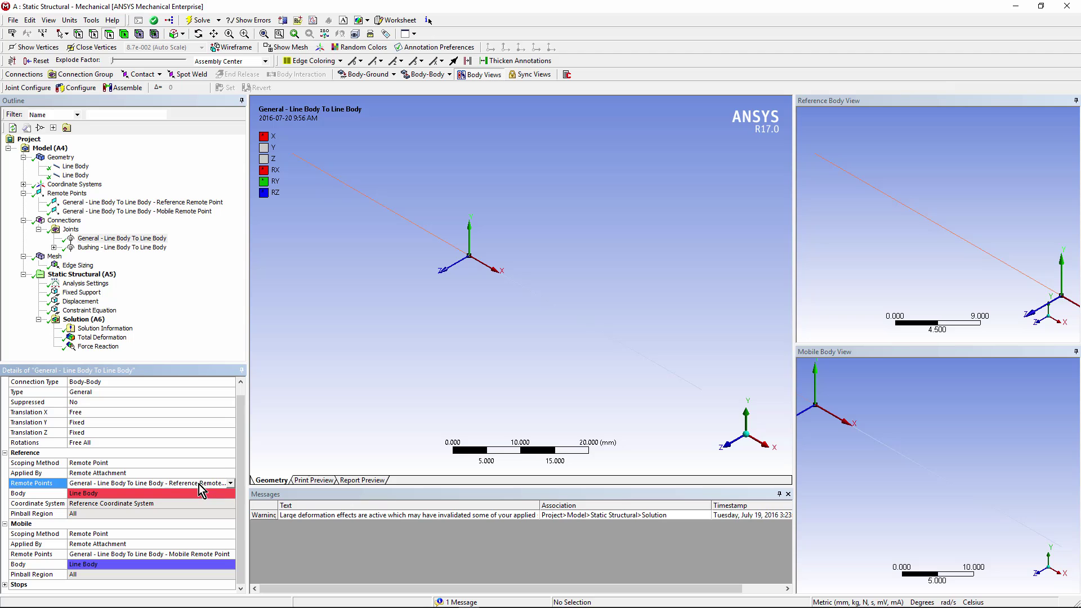
left_click(178, 204)
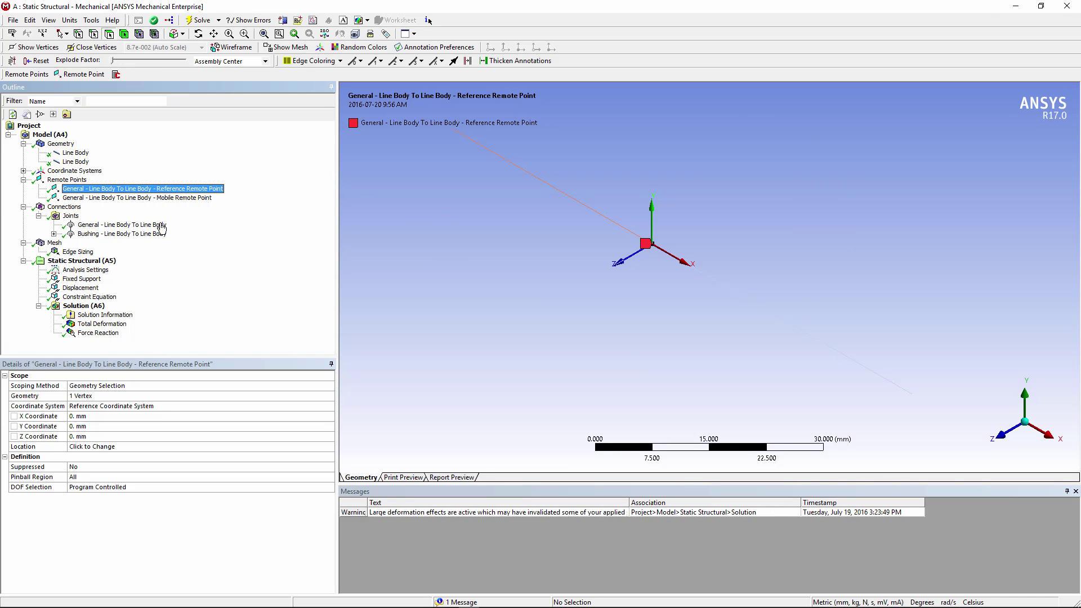
left_click(111, 227)
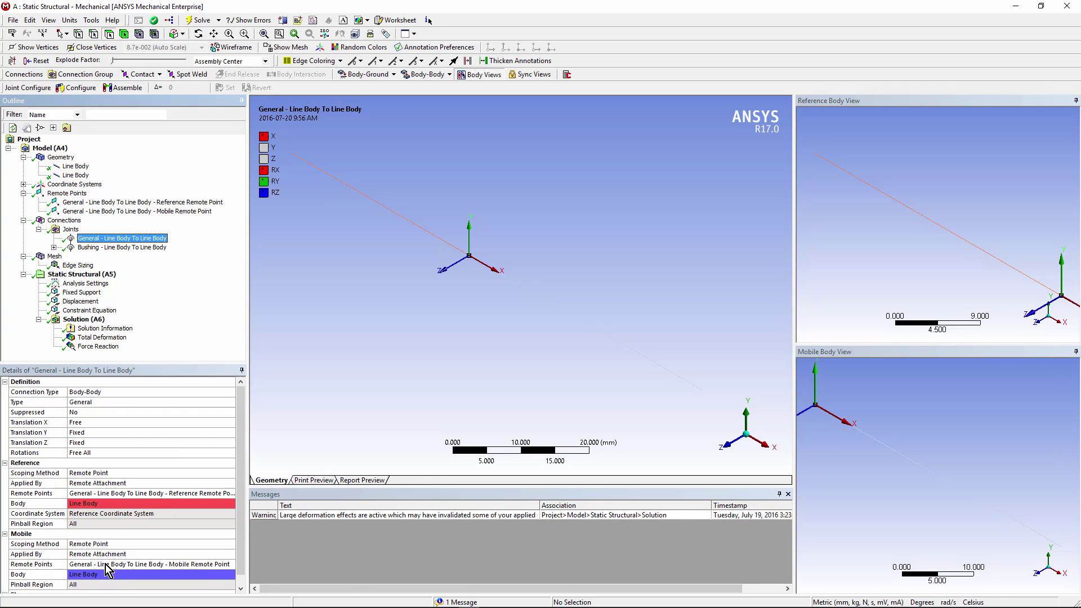
left_click(128, 212)
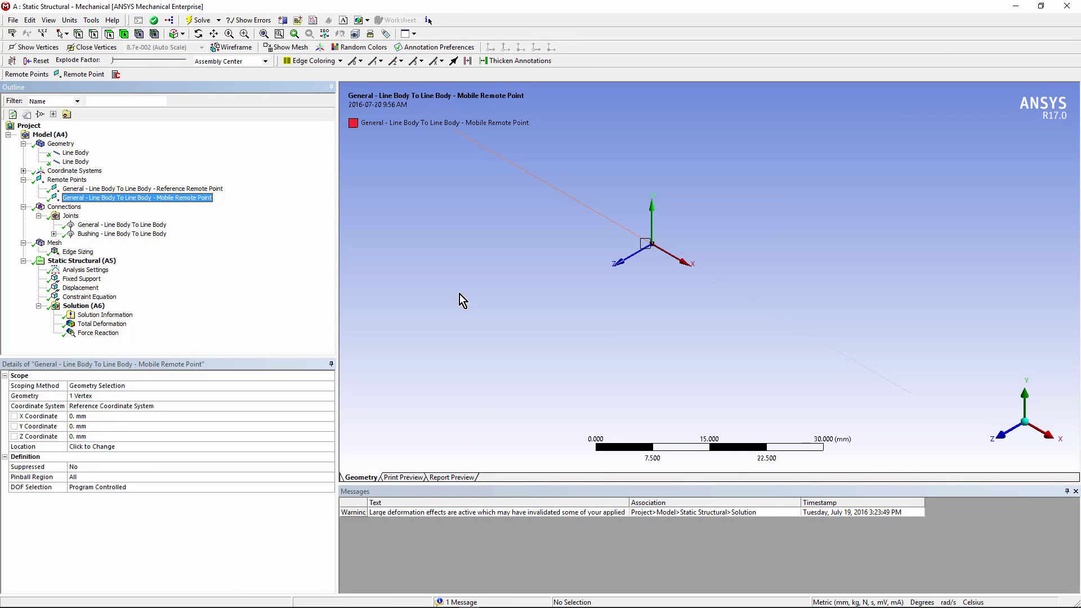
left_click(93, 225)
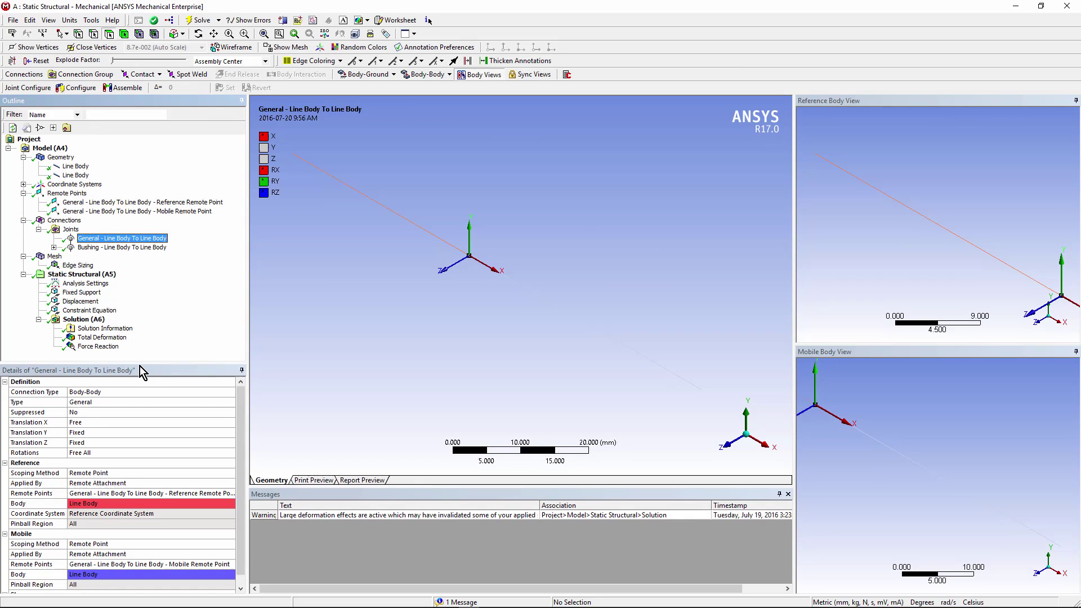
left_click_drag(139, 361, 138, 345)
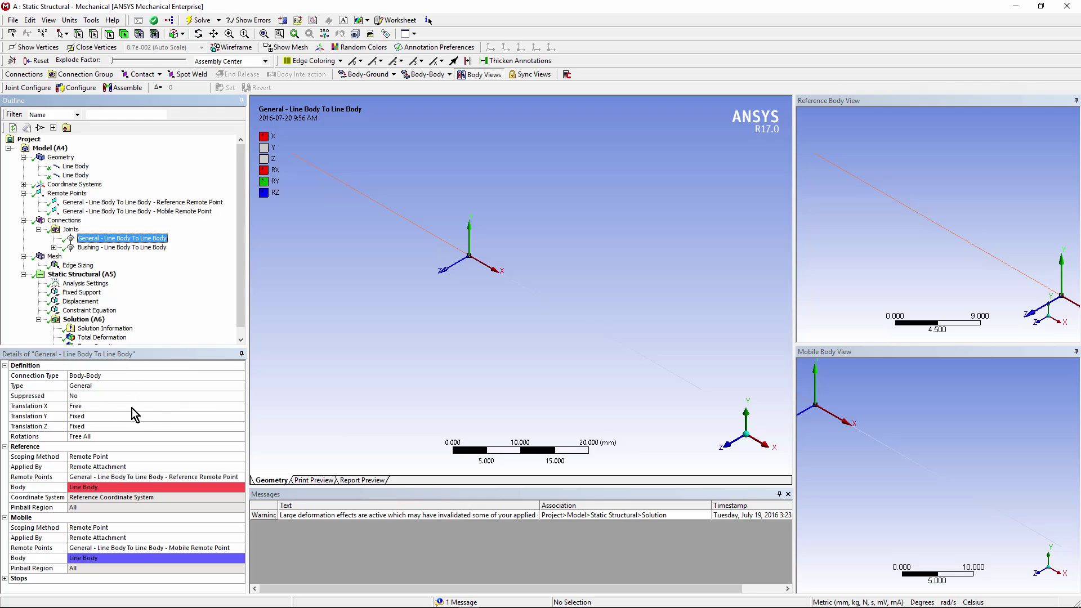
left_click(169, 406)
left_click(239, 406)
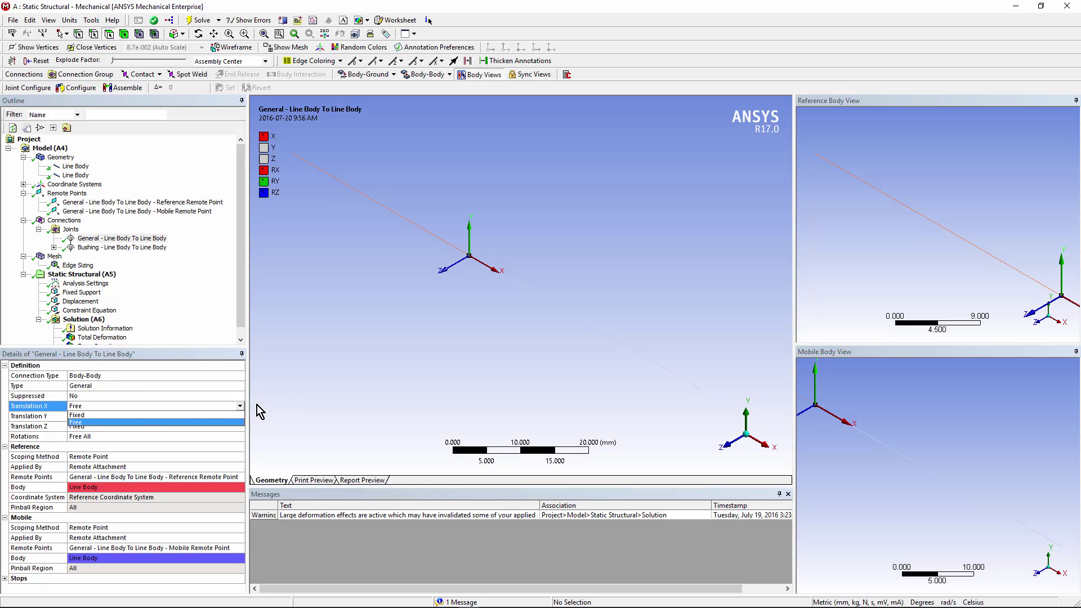
left_click(295, 404)
left_click(224, 420)
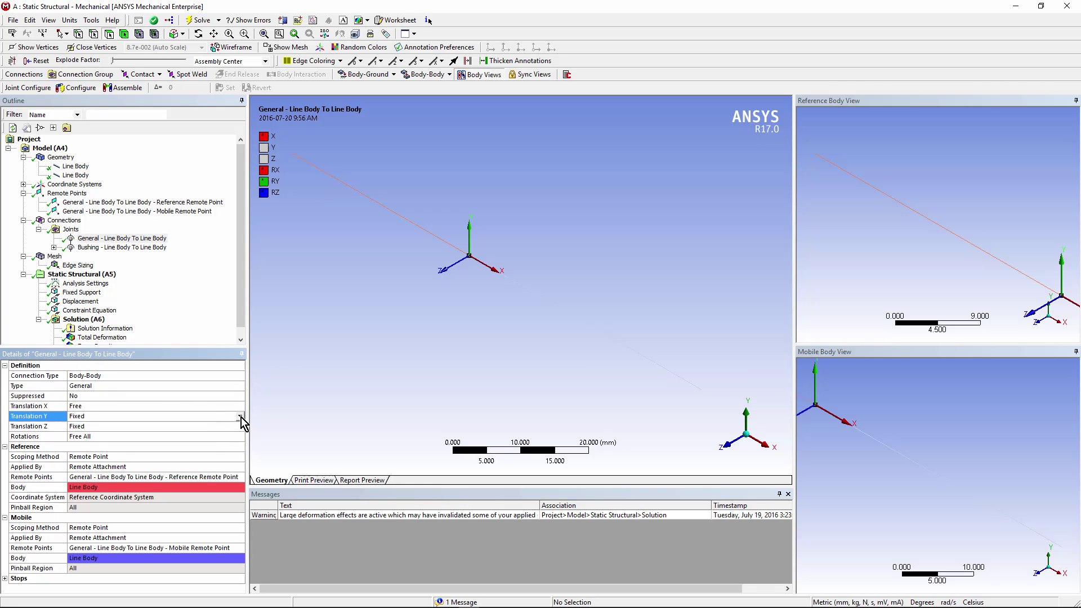
left_click(241, 417)
left_click(275, 414)
left_click(233, 426)
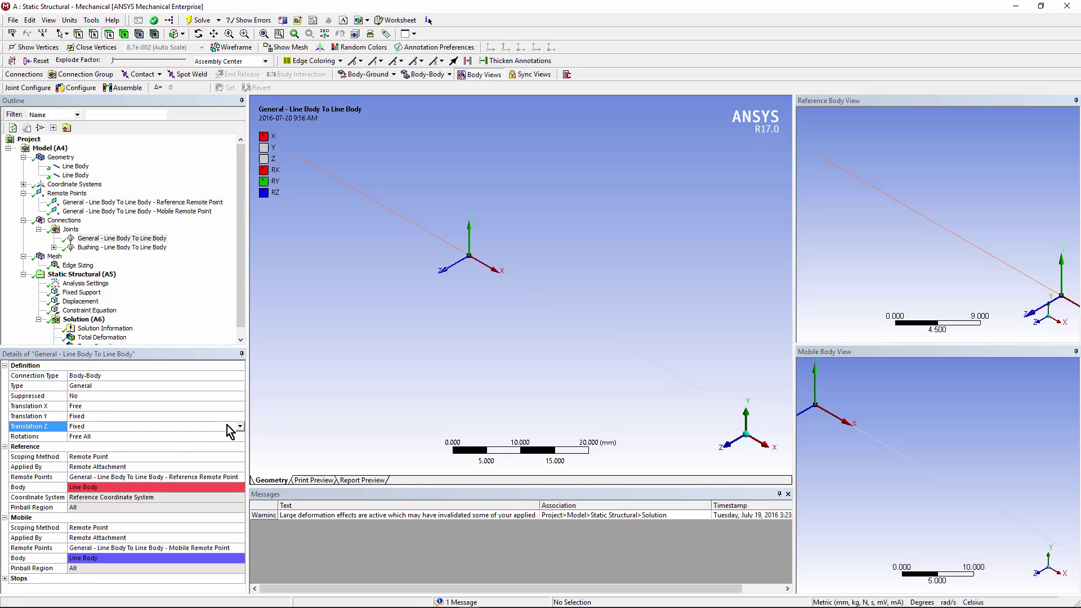
left_click(240, 426)
left_click(283, 424)
Step: Show the Bushing worksheet with stiffness 5 for X force and 0.1 for Y/Z moments, keeping Degrees
left_click(241, 340)
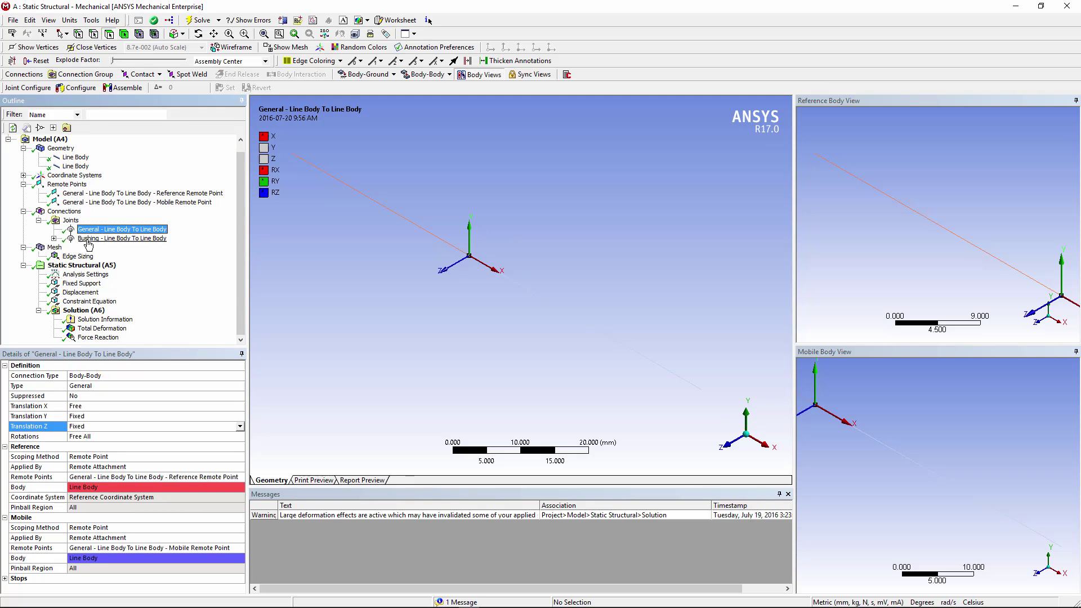
left_click(54, 239)
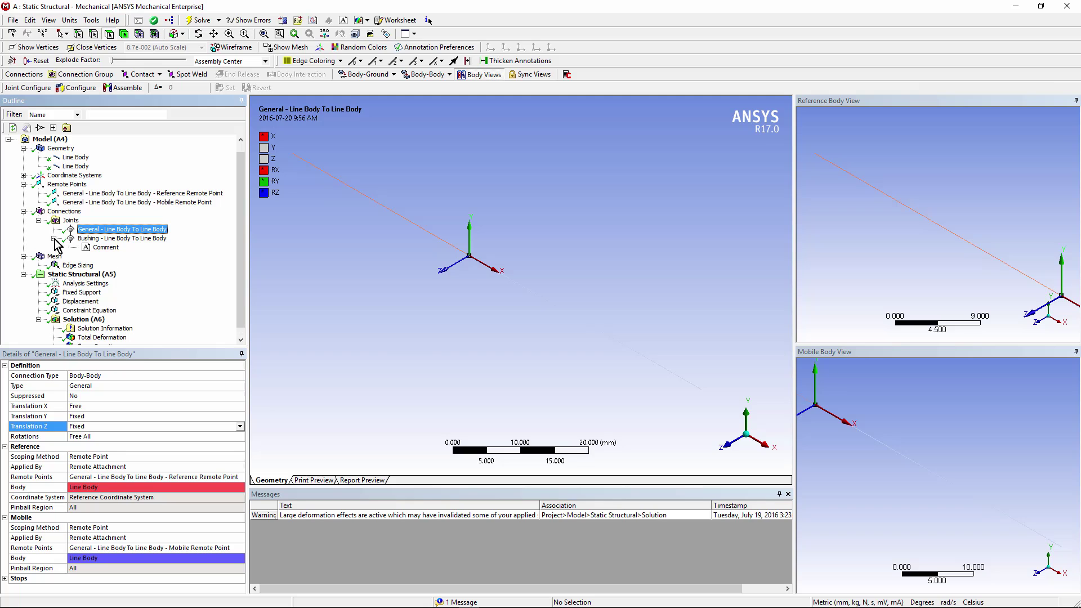
left_click(143, 239)
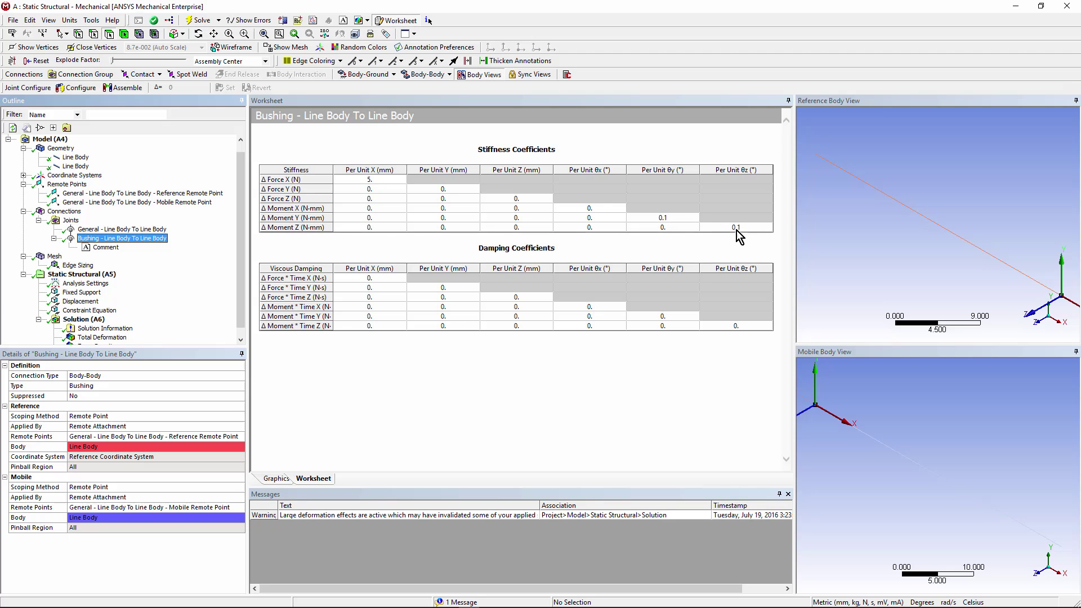
left_click(70, 21)
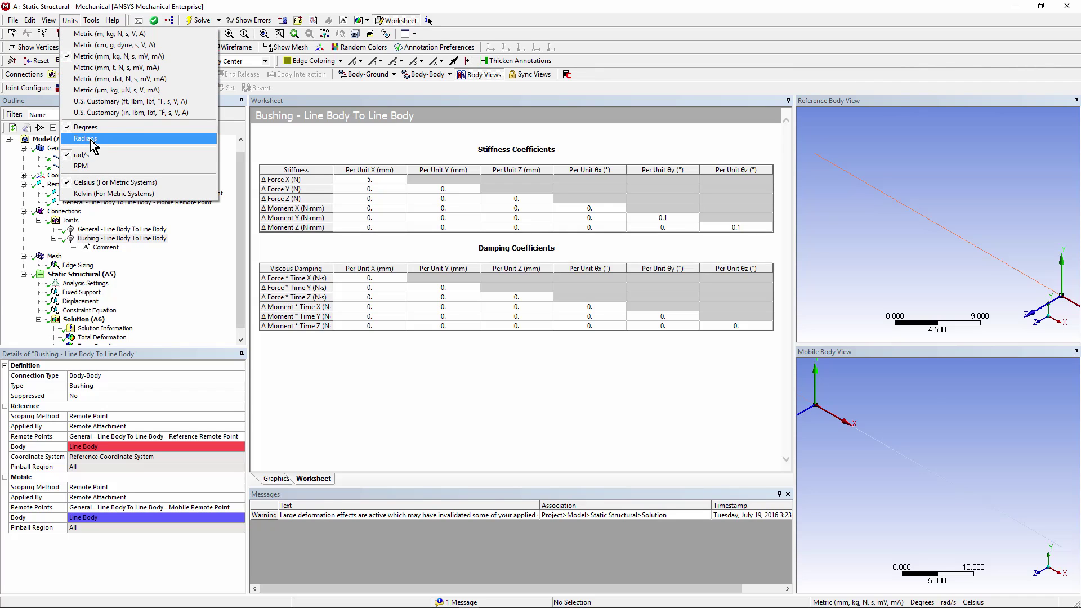
left_click(494, 103)
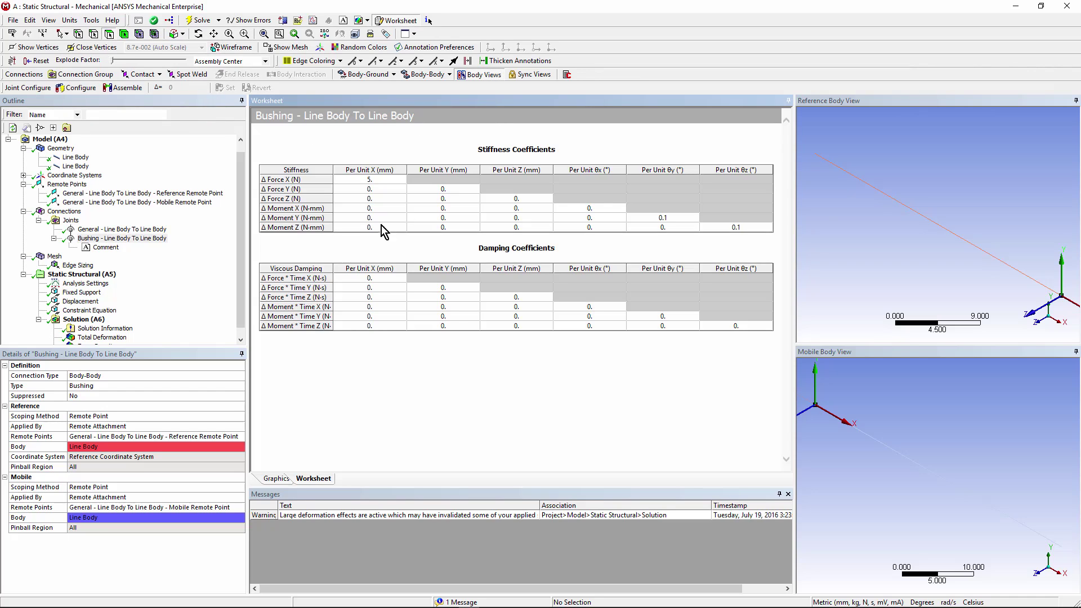
Step: Switch from the Bushing worksheet back to the General joint's body-to-body settings
left_click(72, 221)
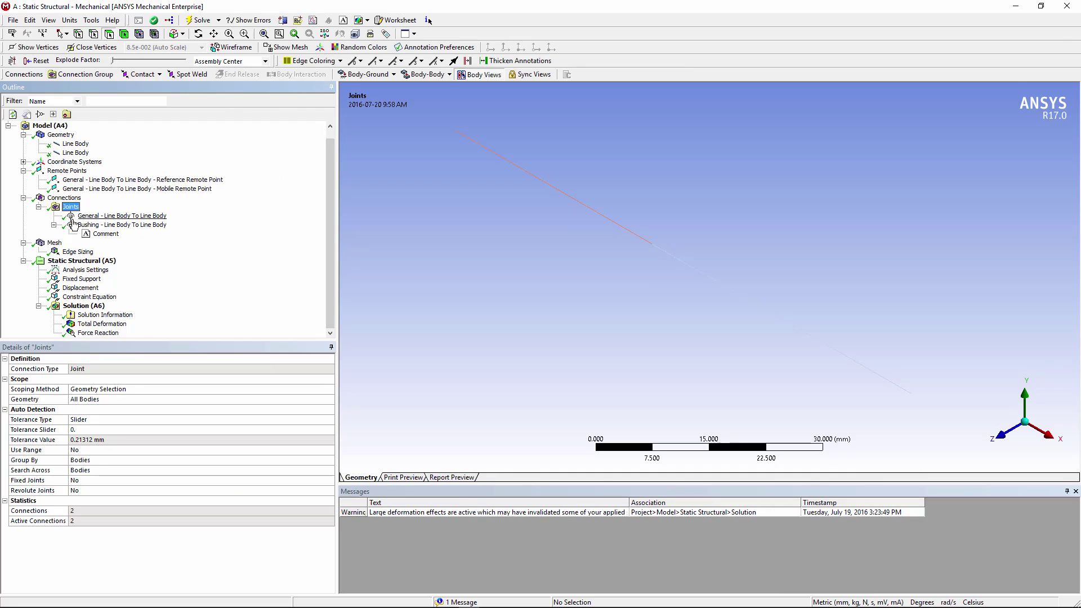
left_click(102, 218)
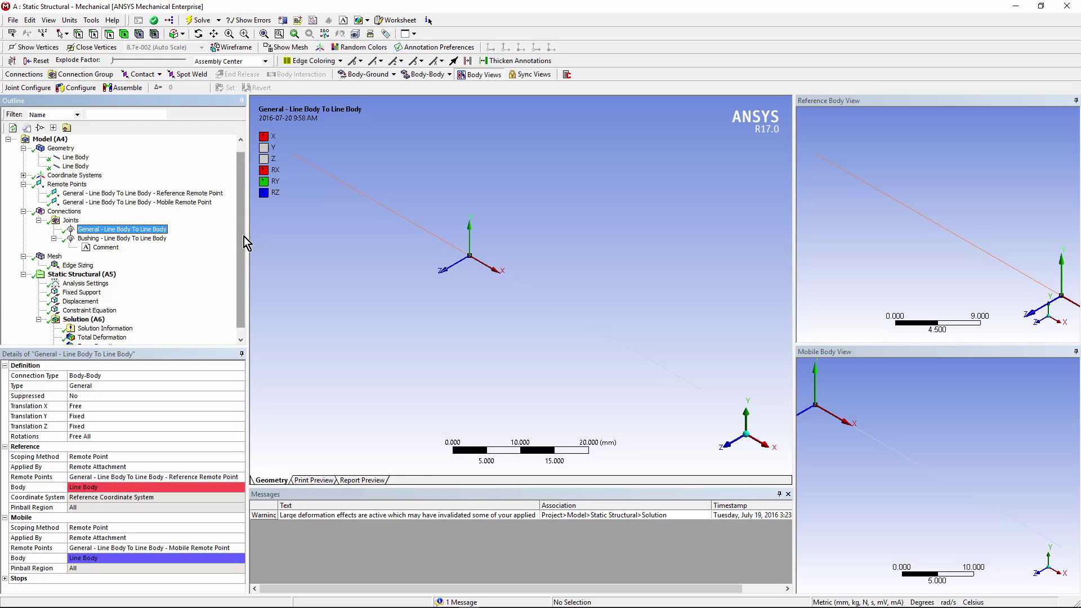
left_click_drag(244, 236, 253, 287)
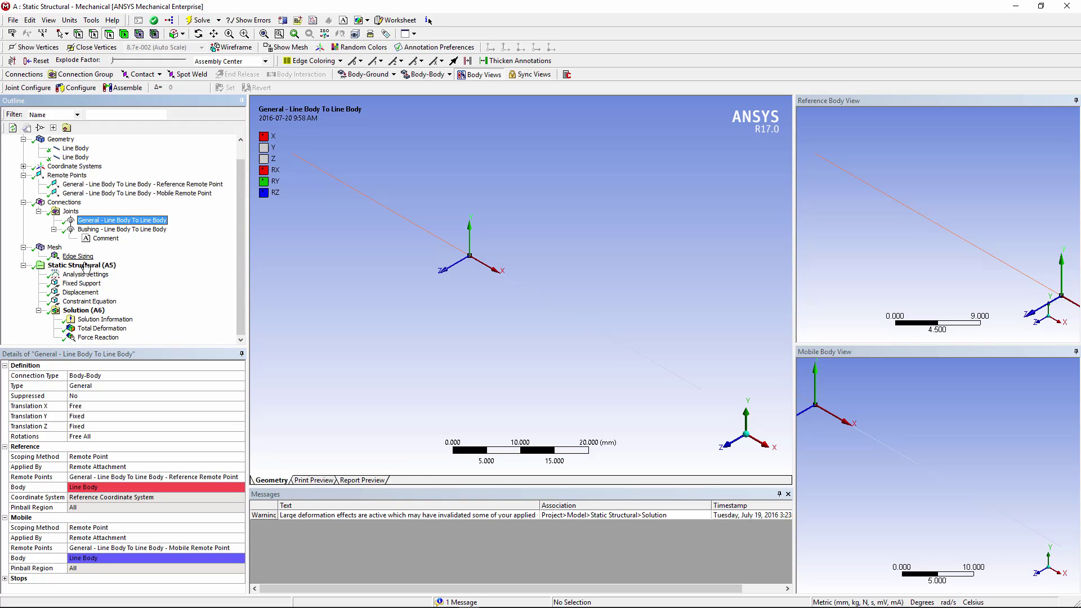
Step: Review the Rotation X constraint equation, then display the Fixed Support on the beam-end vertex
left_click(84, 301)
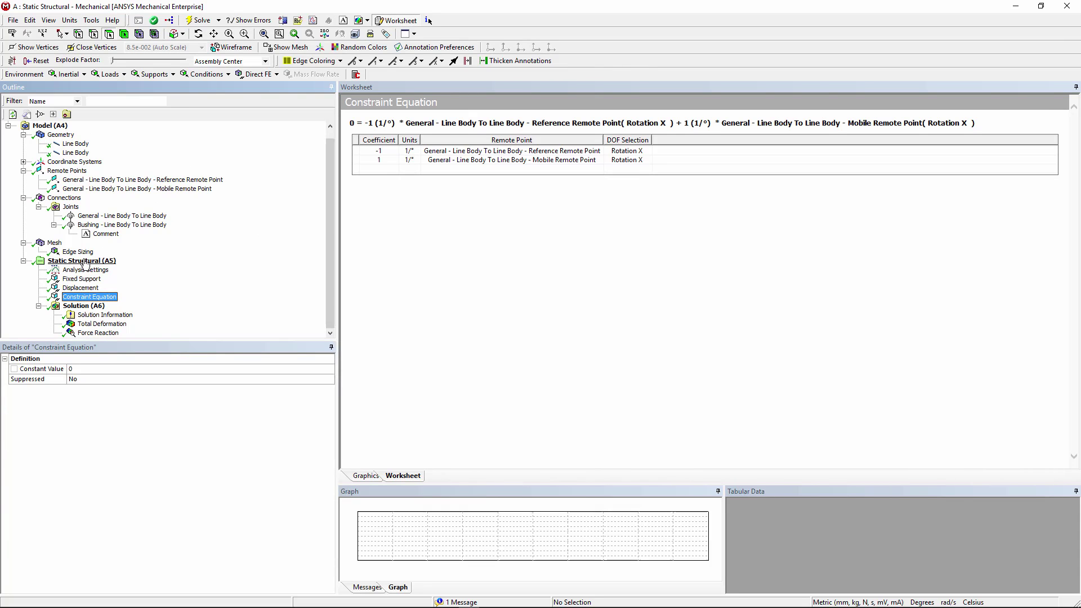
left_click(85, 261)
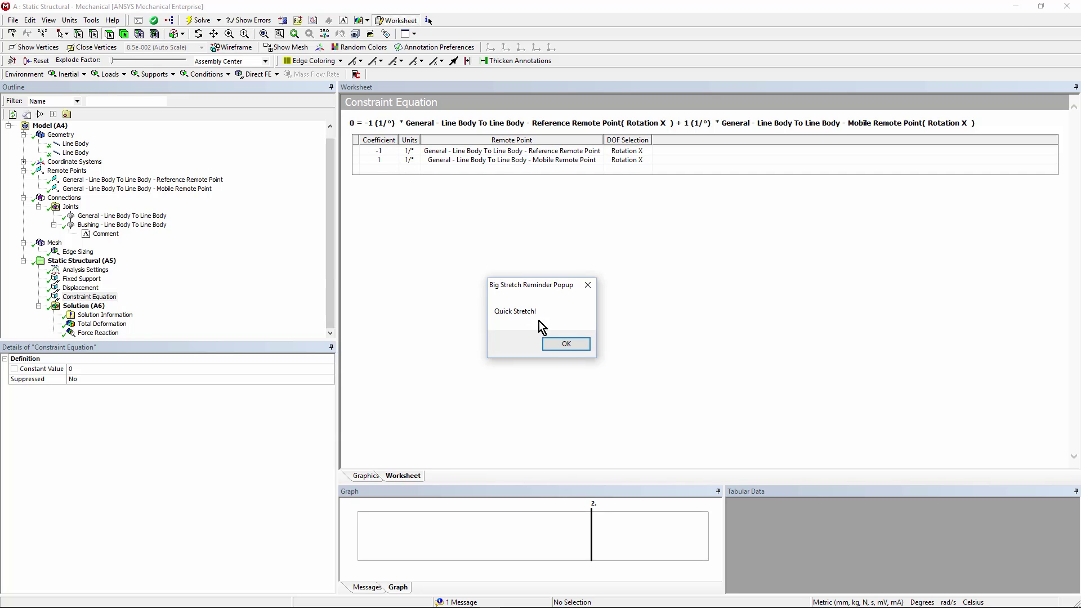
left_click(557, 345)
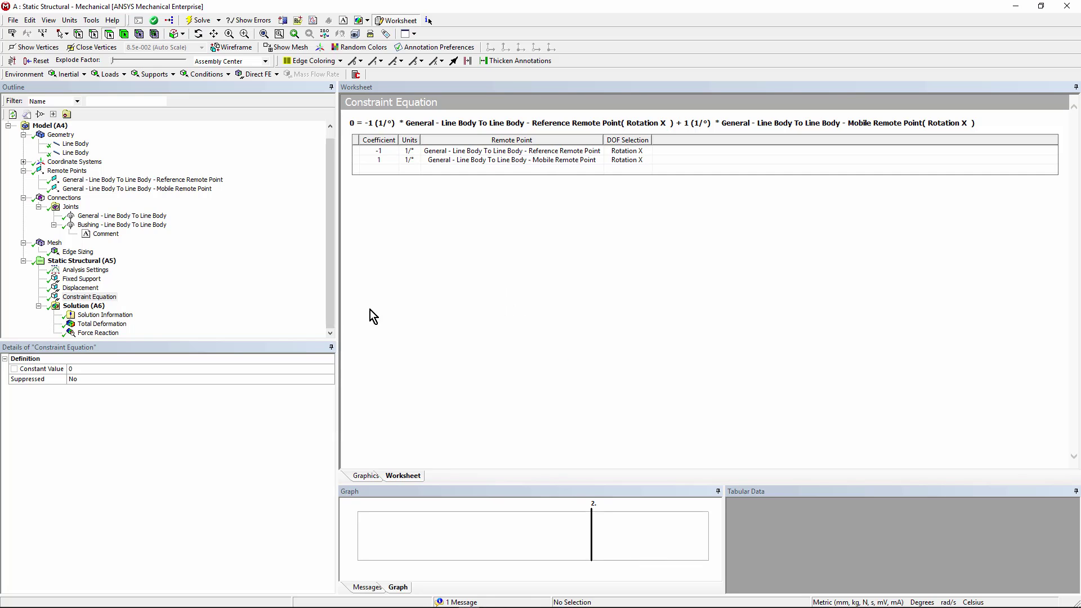
left_click(77, 280)
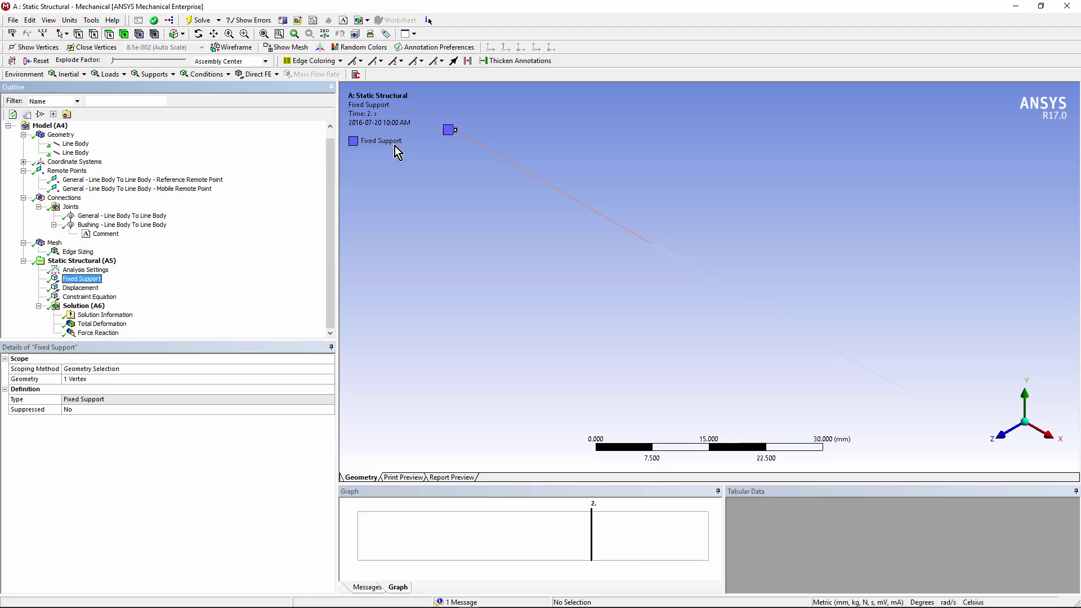
Step: Show the Displacement table (Z 20 mm at 1 s, X 10 mm at 3 s) with vertices marked
left_click(84, 288)
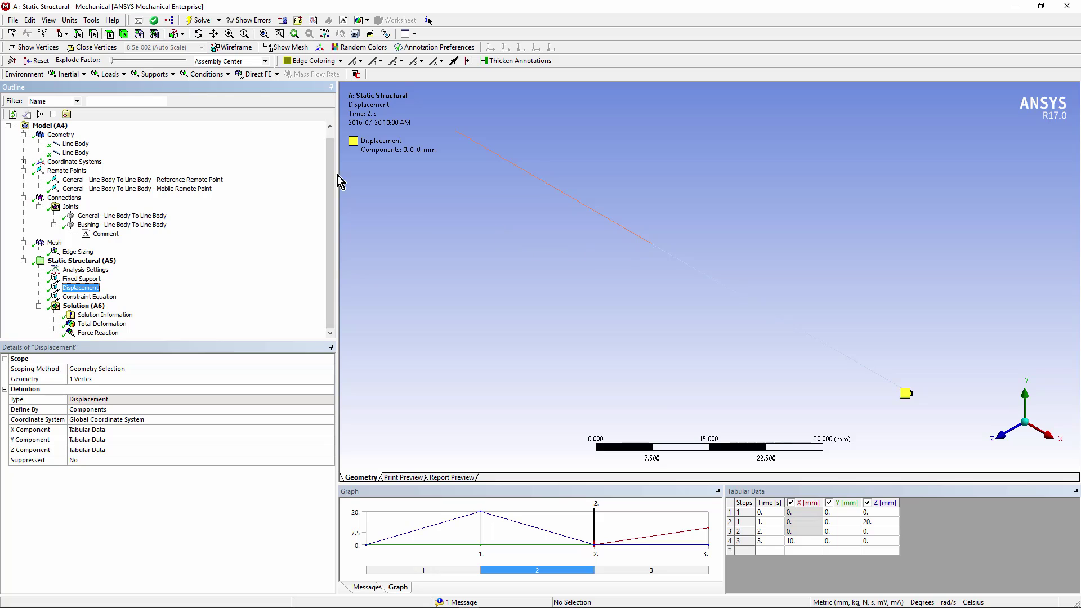
left_click(40, 47)
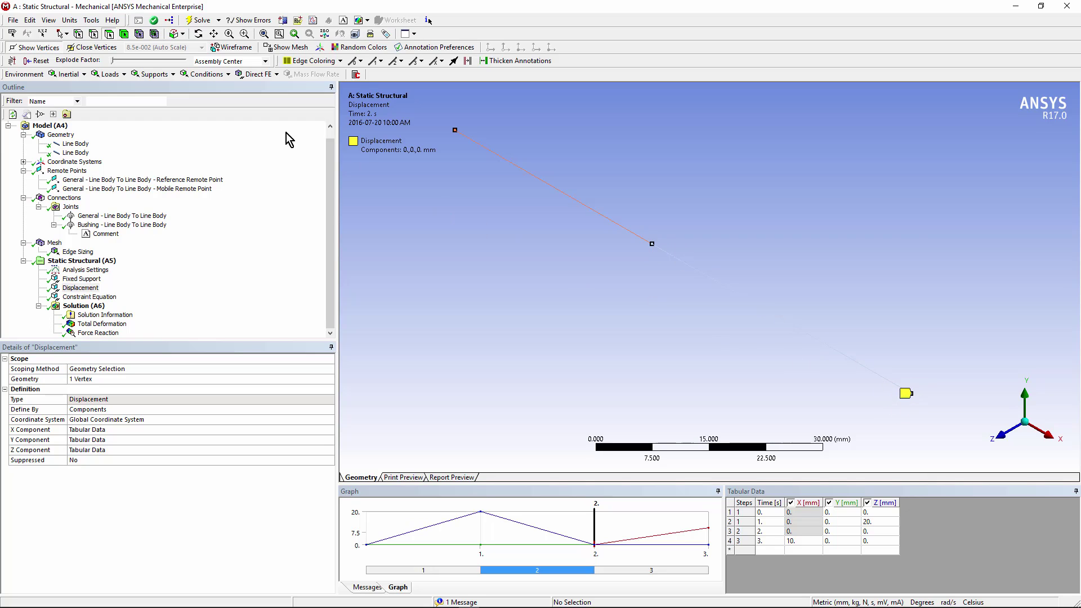
Step: Flag close vertices, then view Geometry and the 3-step Analysis Settings with large deflection on
left_click(96, 49)
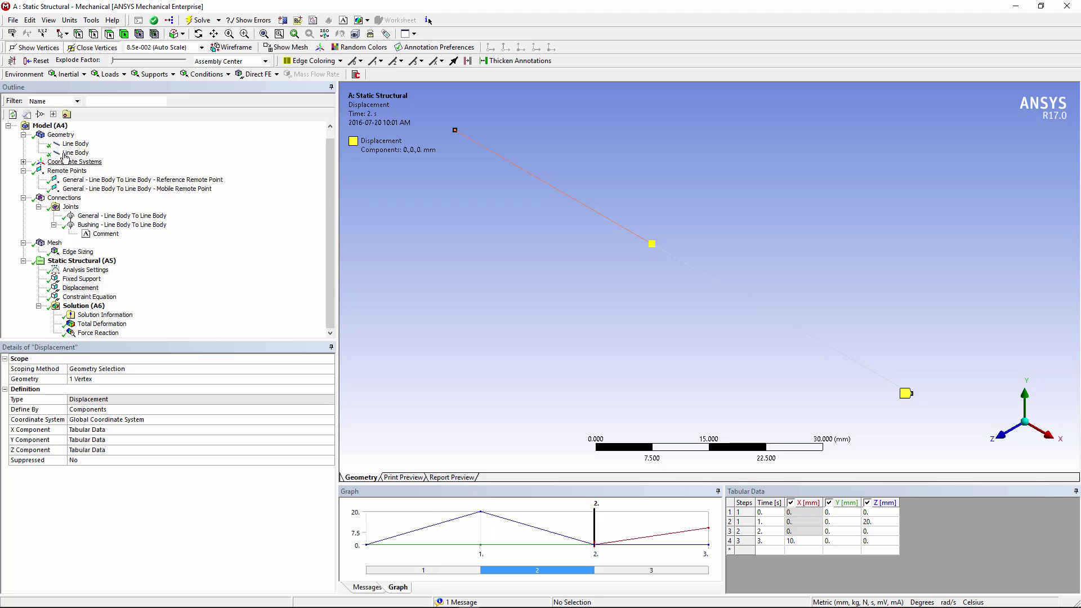
left_click(61, 135)
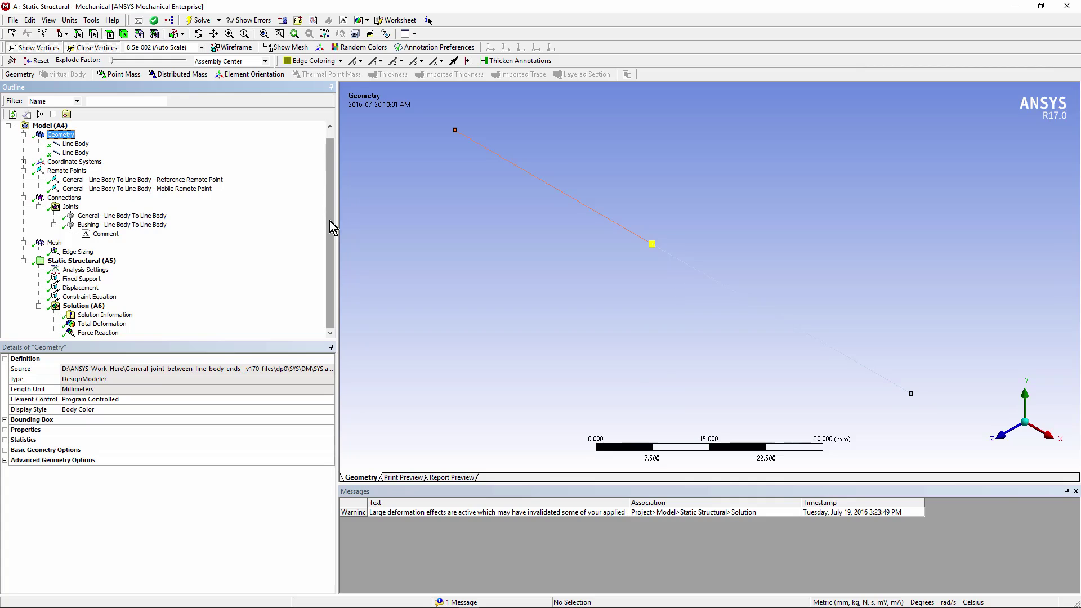
left_click(84, 271)
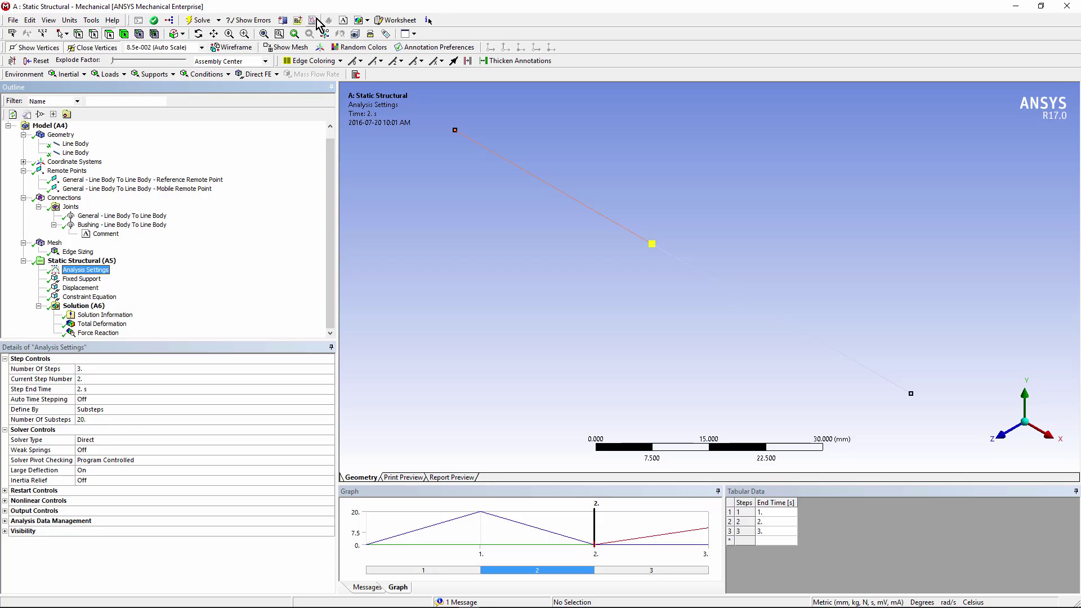
Step: Compare all three steps in the Analysis Settings worksheet, then view the Done solution's run details
left_click(395, 21)
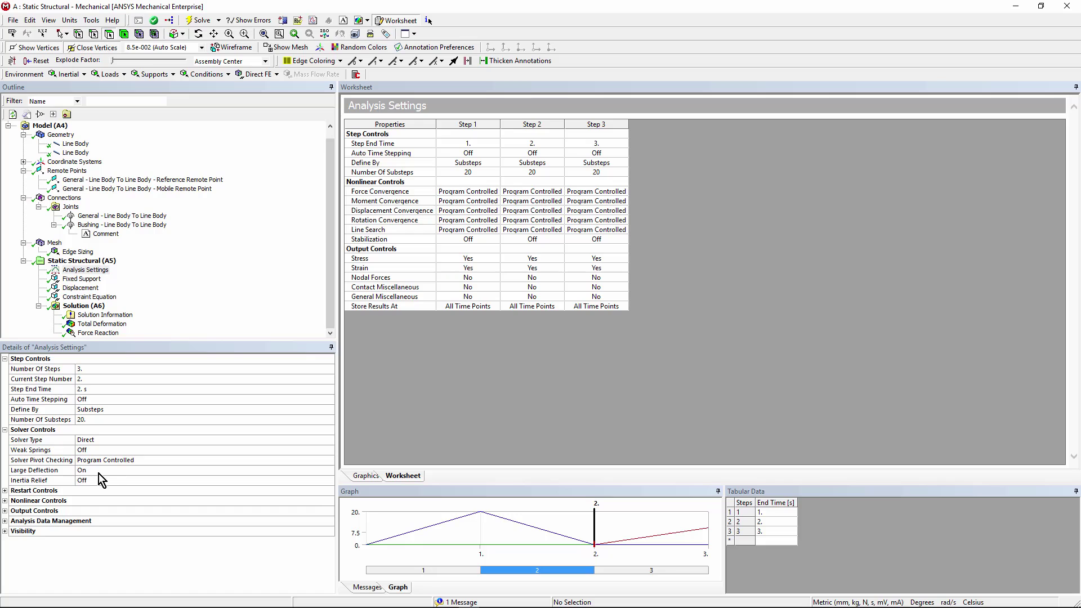
left_click(80, 307)
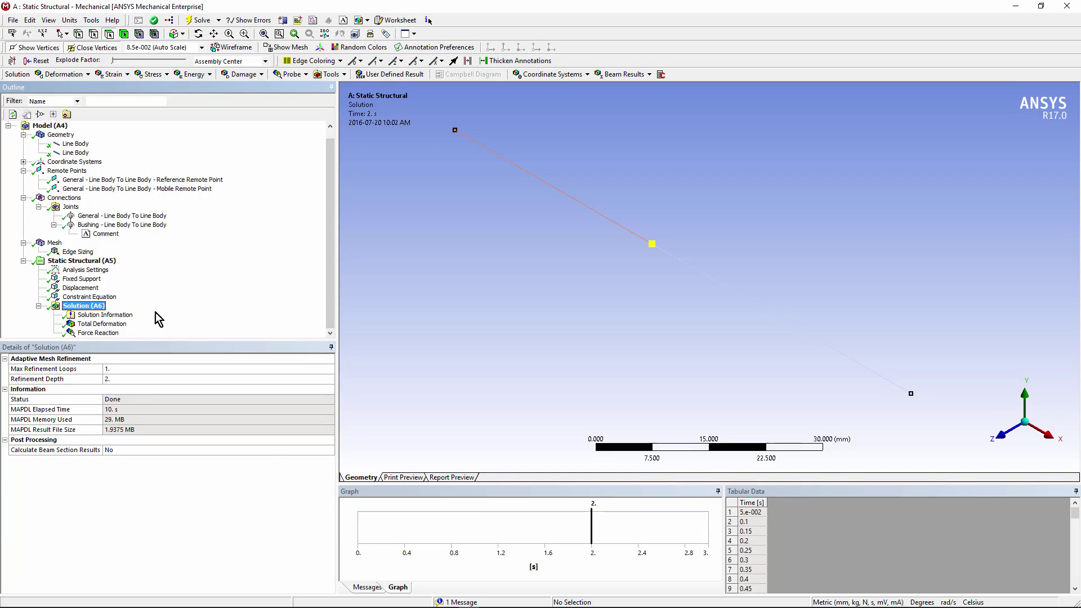
Step: Check Force Reaction, return to Total Deformation (10 mm max), and animate over Result Sets
left_click(101, 325)
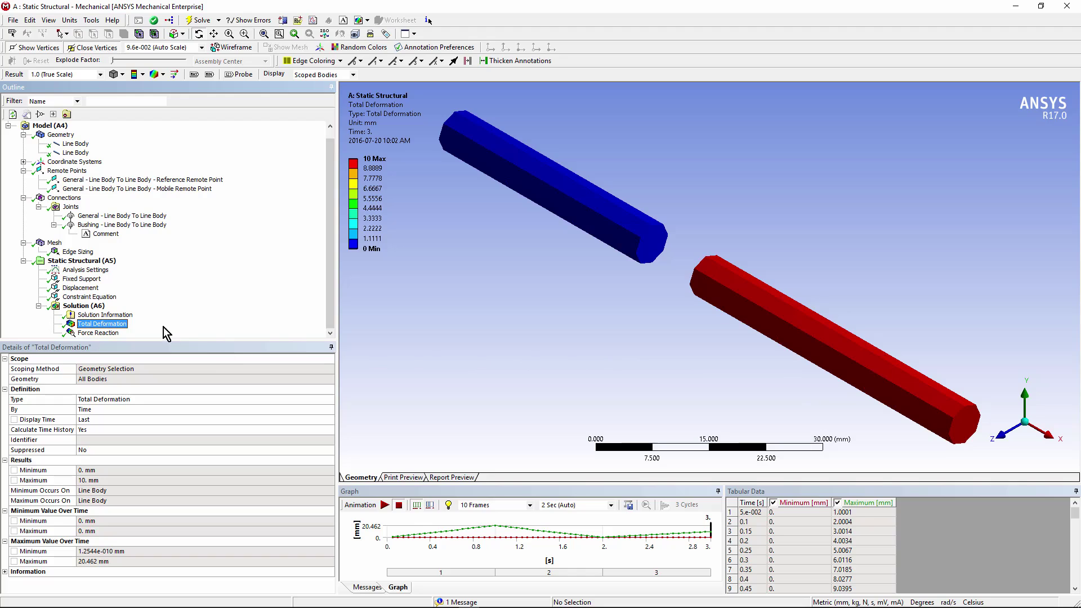
left_click(105, 333)
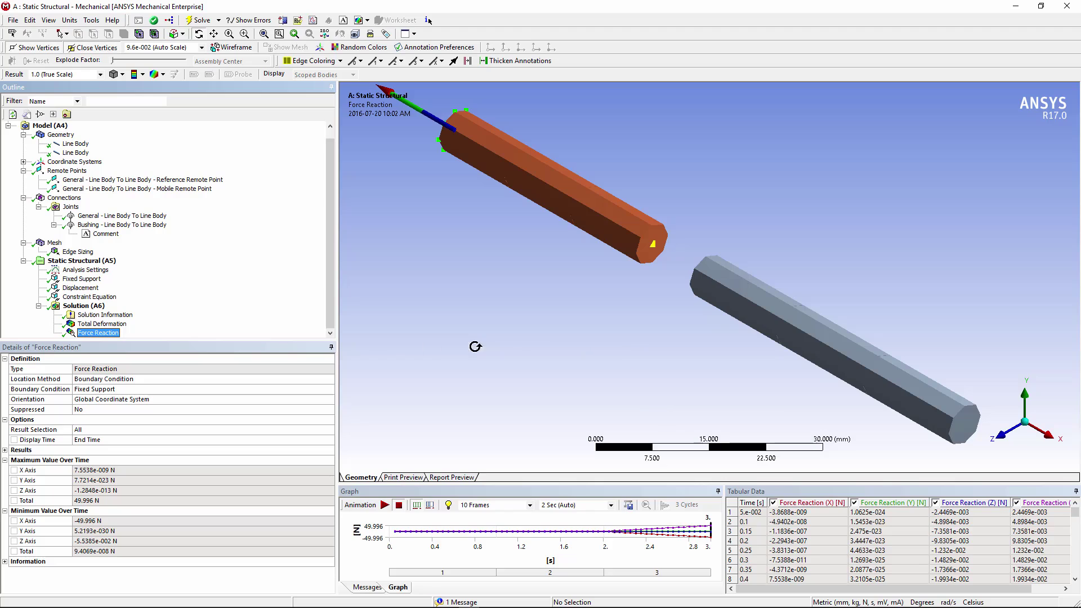
left_click(113, 325)
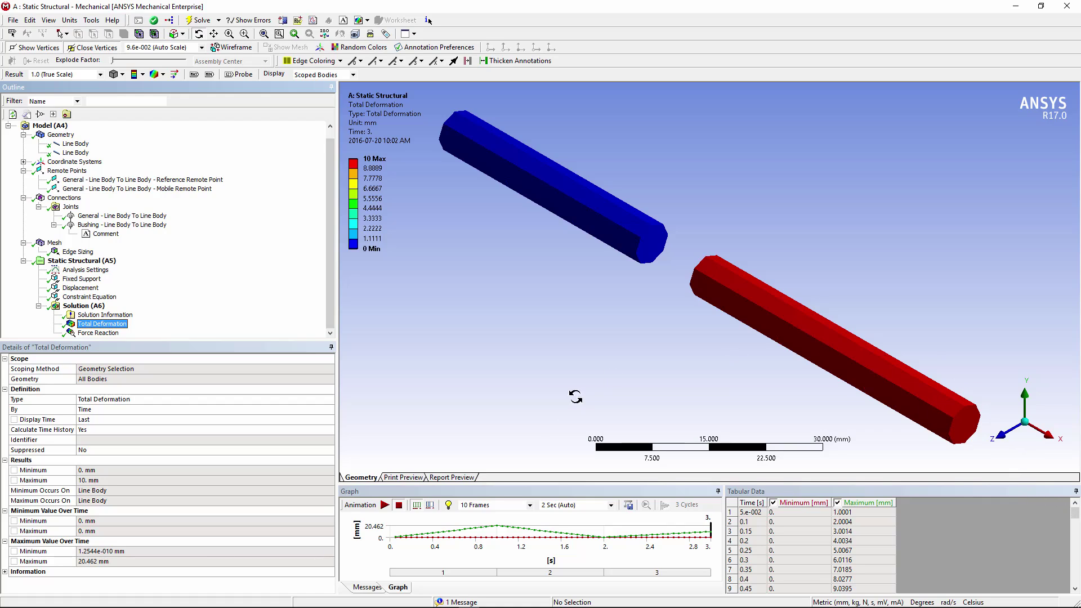
left_click(431, 505)
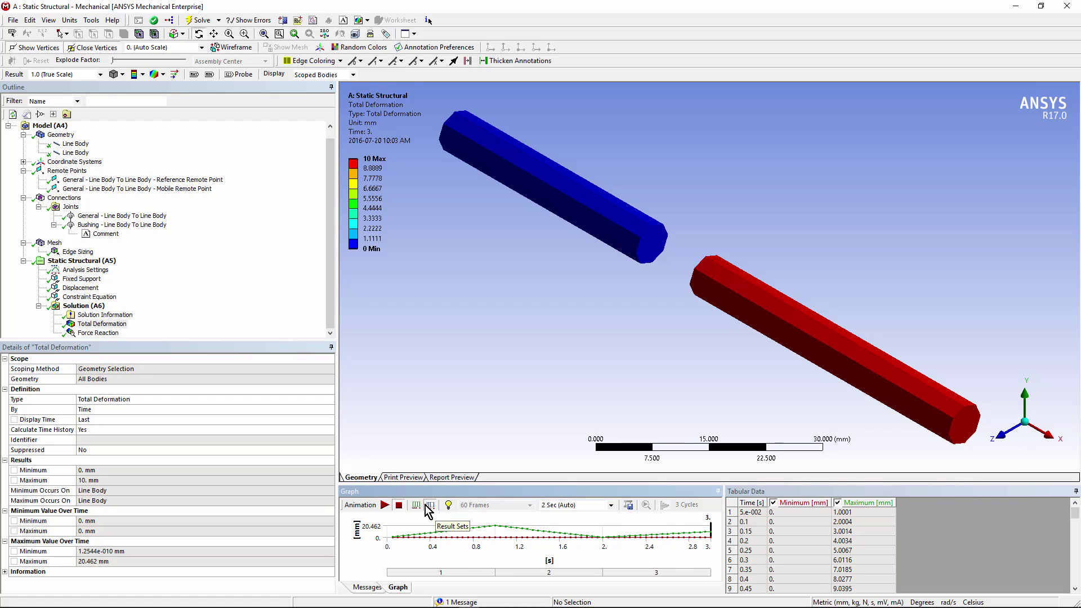
Step: Set the animation duration to 4 Sec and play the deformation animation once
left_click(611, 505)
left_click(561, 545)
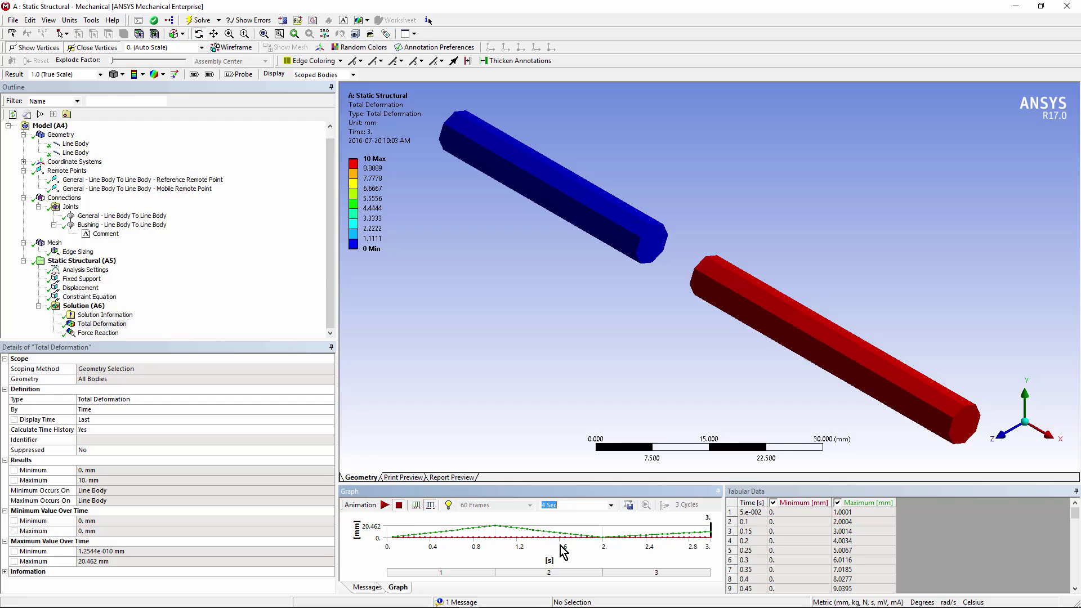
left_click(385, 505)
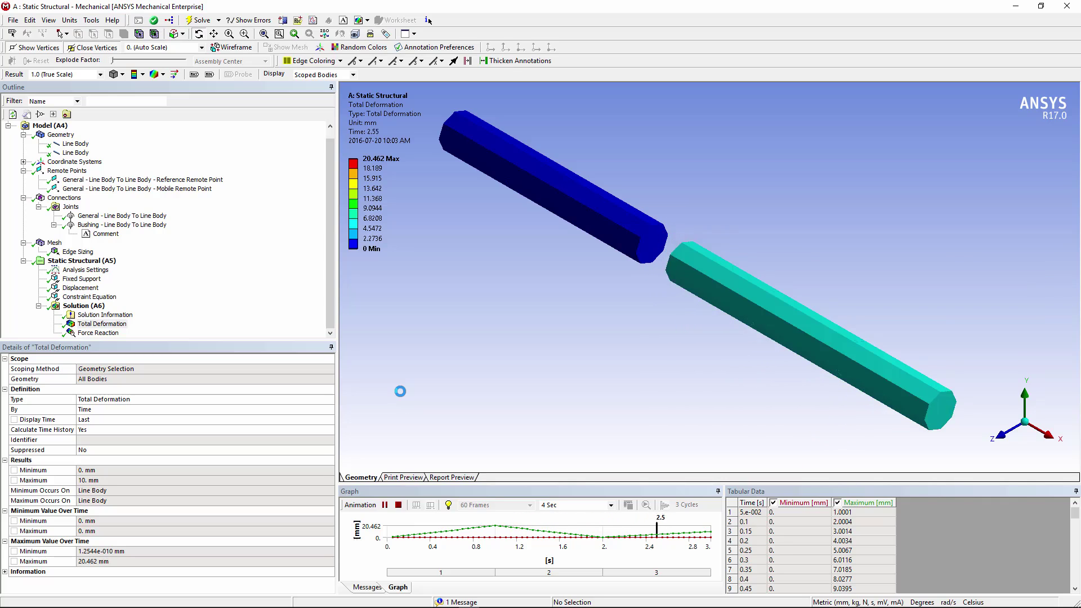
left_click(399, 505)
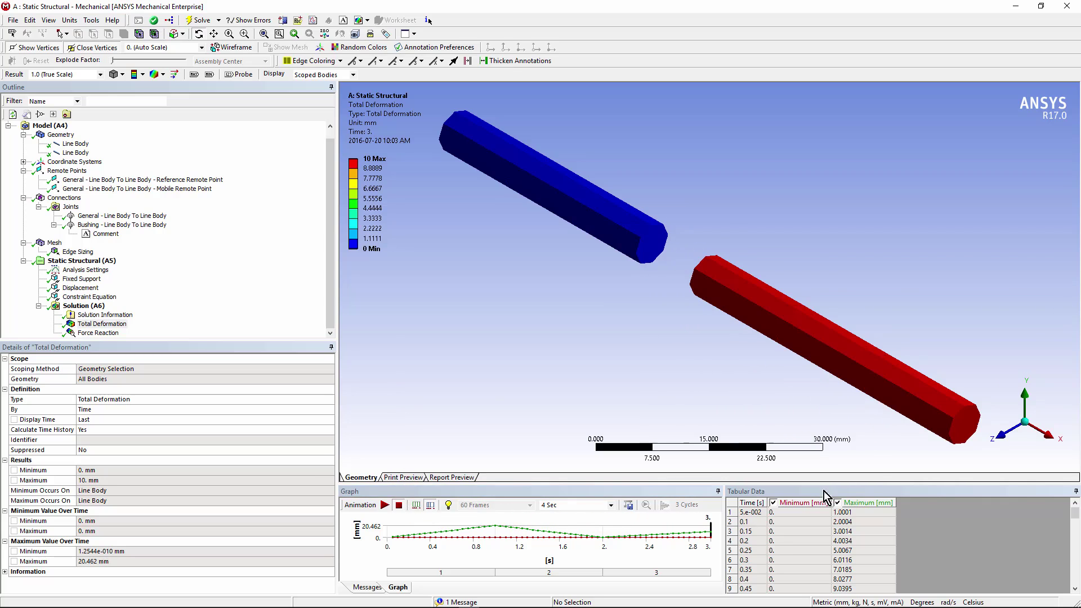
Step: Replay the deformation animation in the side-on Y-axis view
left_click(1025, 399)
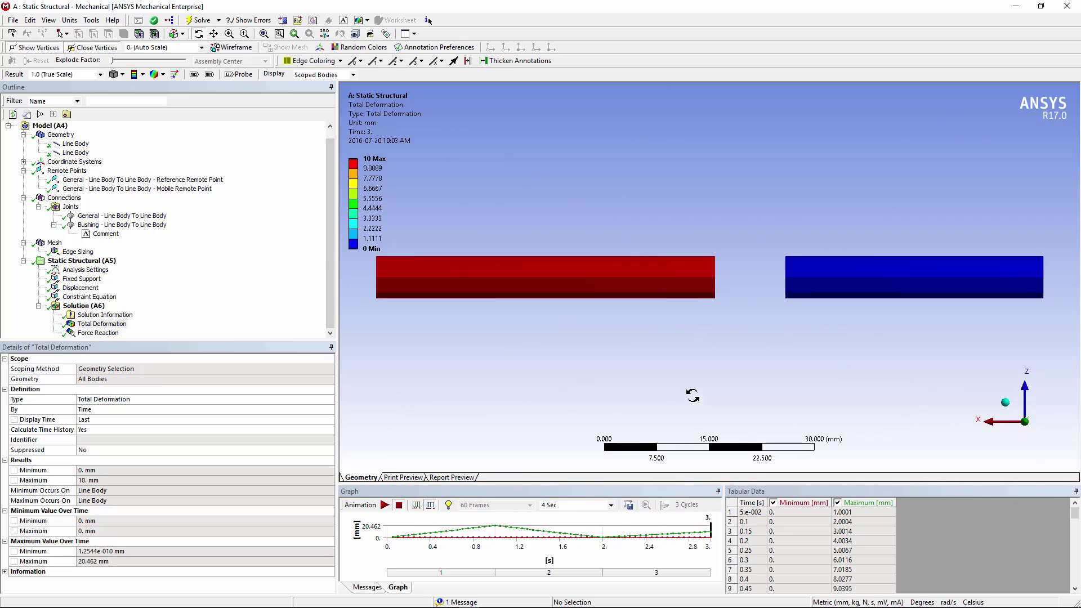
left_click(383, 505)
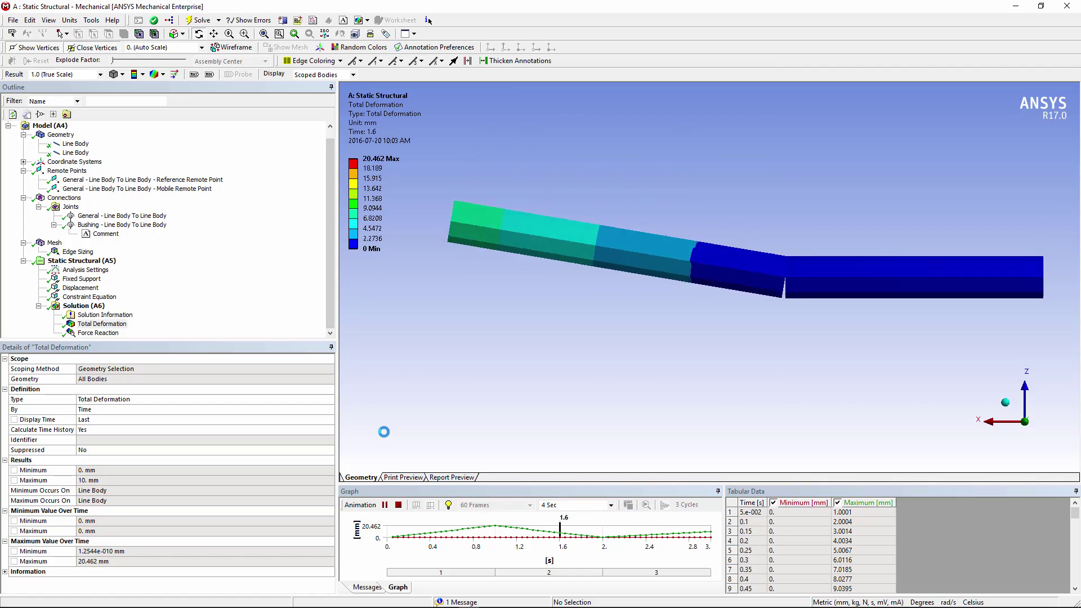
left_click(399, 505)
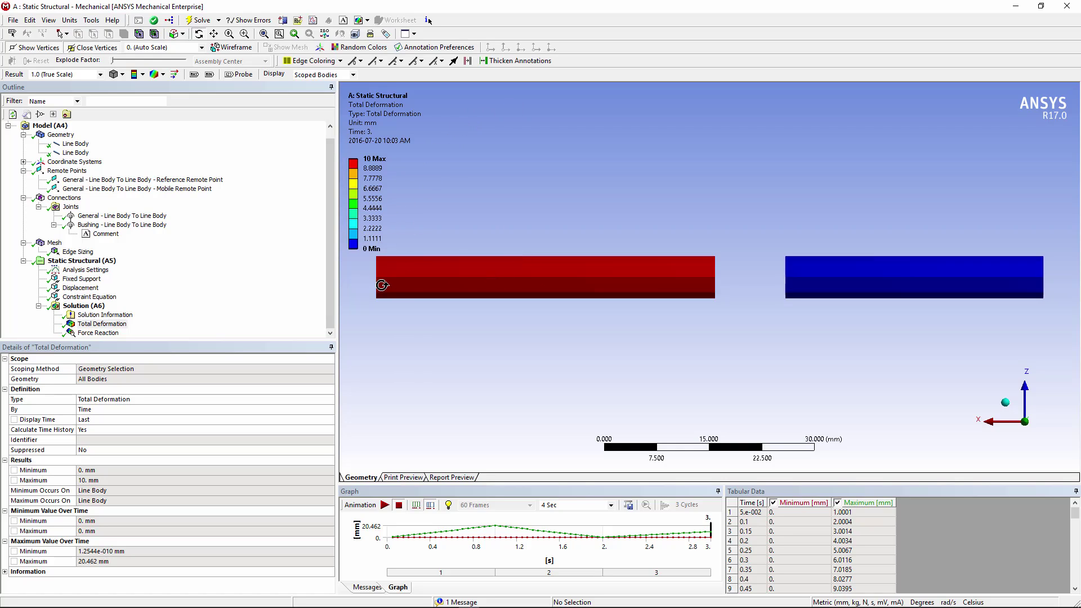
Step: Replay the animation in a zoomed end-on view, then show the Rotation X constraint equation isometrically
left_click(985, 421)
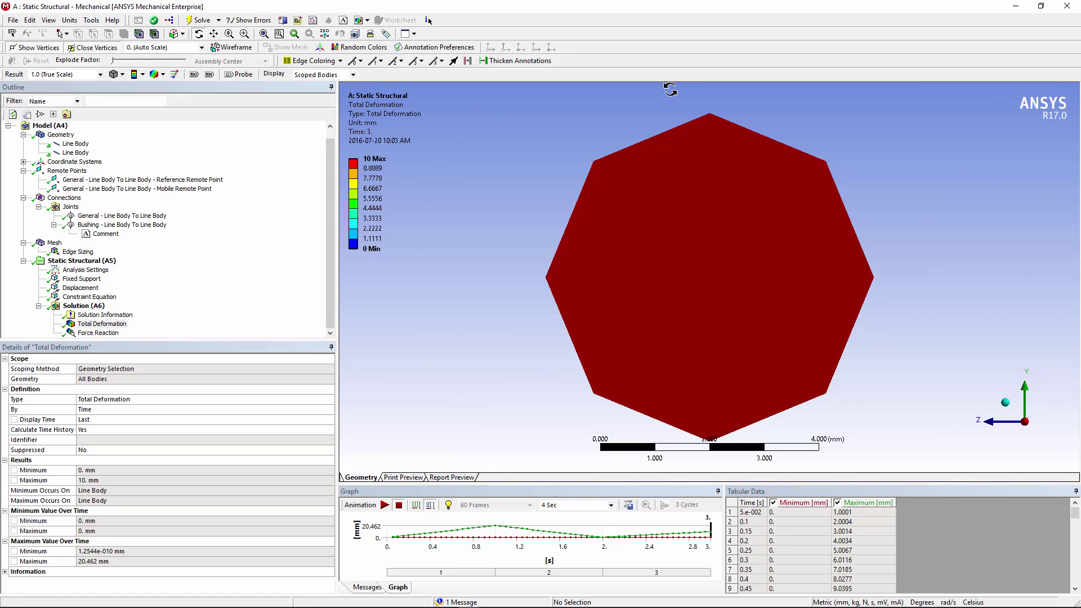
scroll(667, 83, "up", 3)
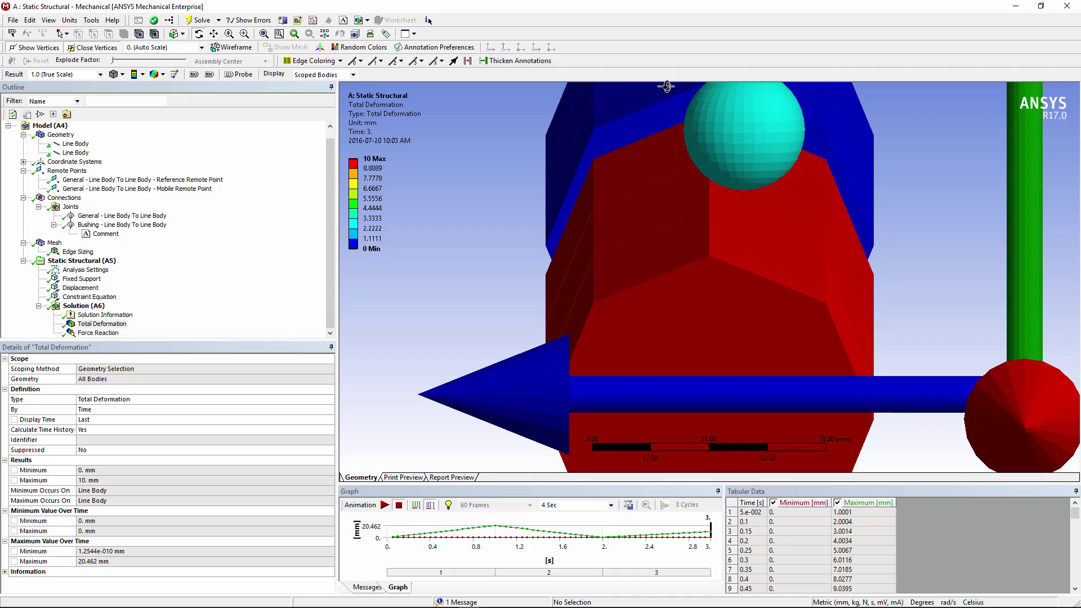
scroll(666, 93, "down", 4)
scroll(666, 96, "down", 3)
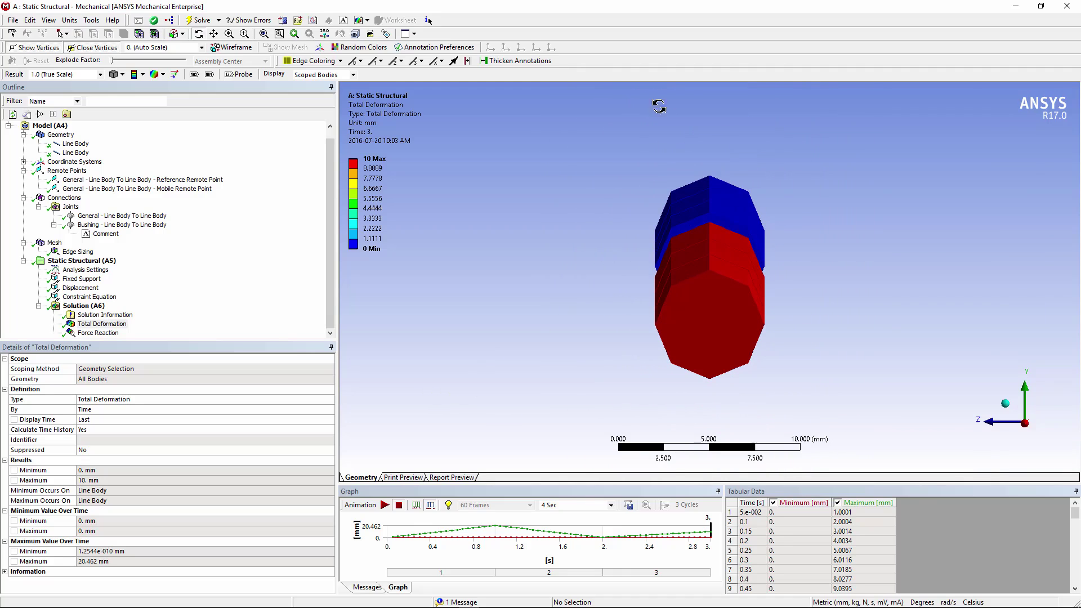
left_click(385, 505)
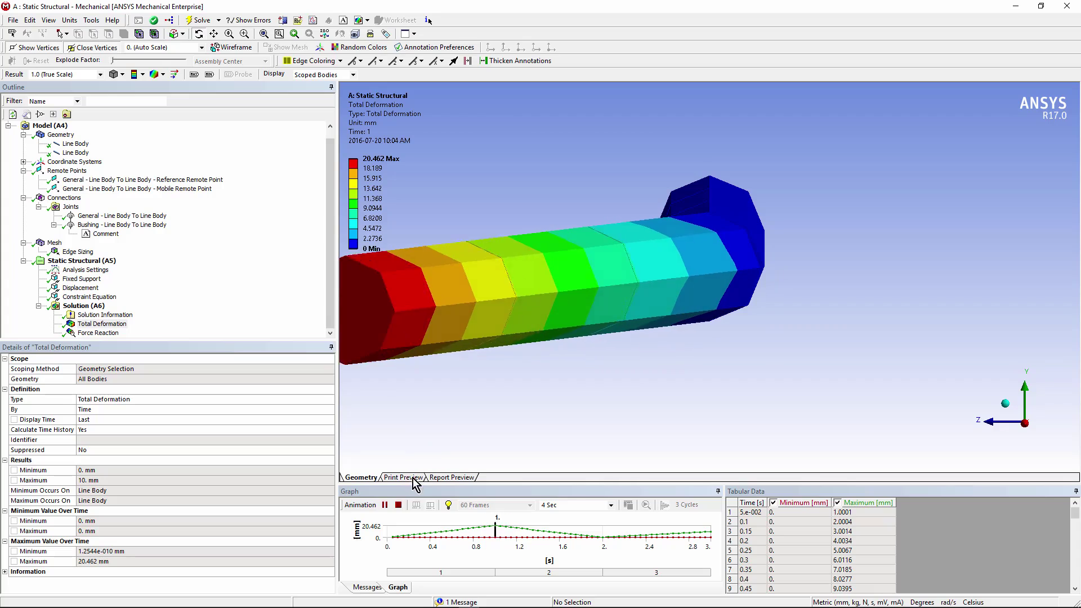
left_click(399, 505)
left_click(1005, 405)
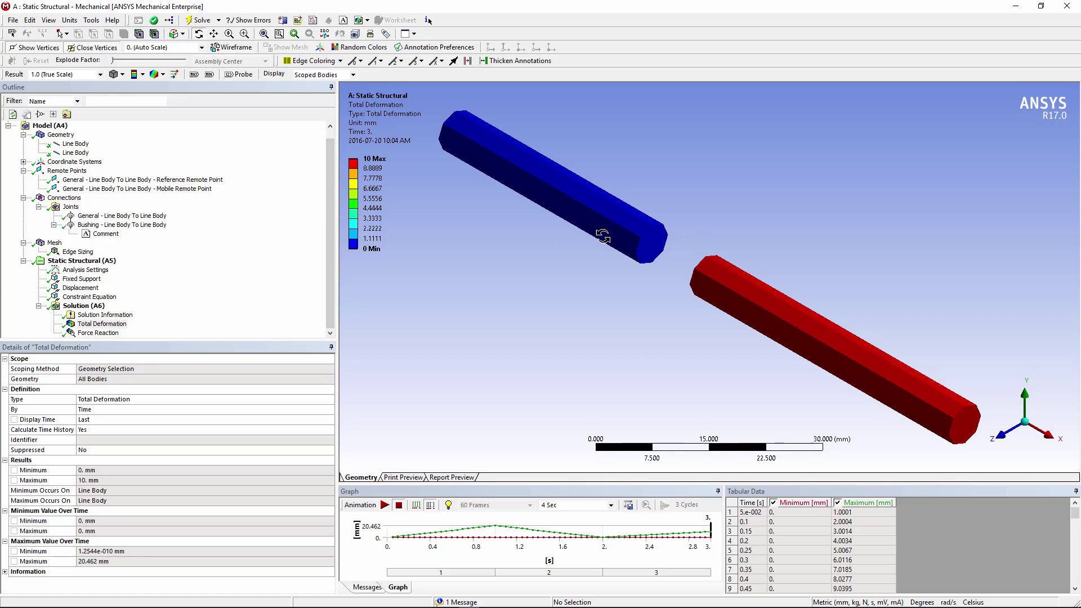
left_click(89, 296)
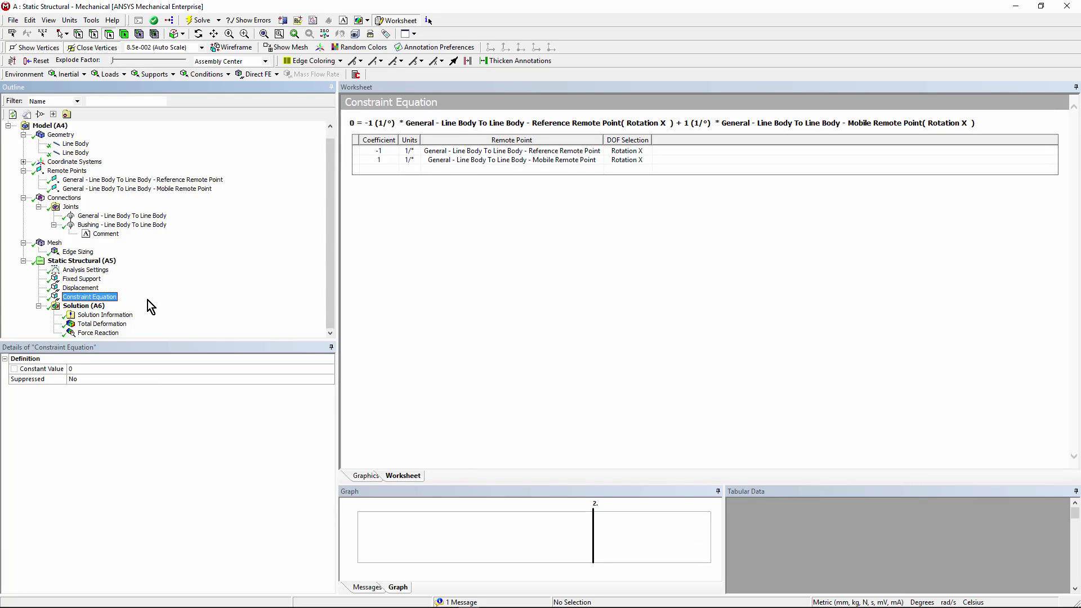
Step: Review Displacement and Analysis Settings Output Controls, ending on Total Deformation with 10 mm maximum
key("Up")
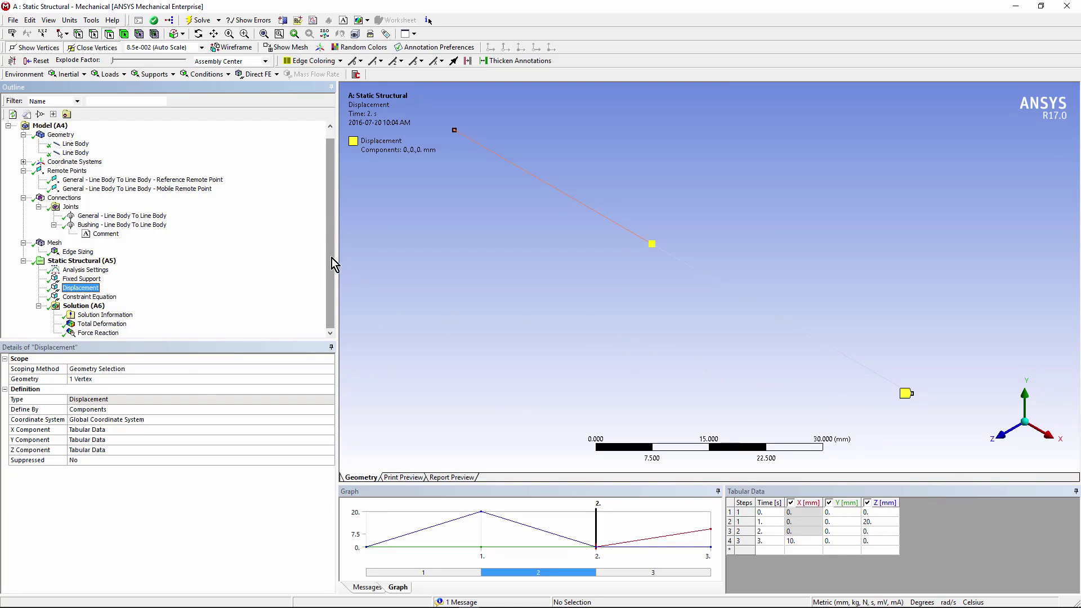
left_click(103, 323)
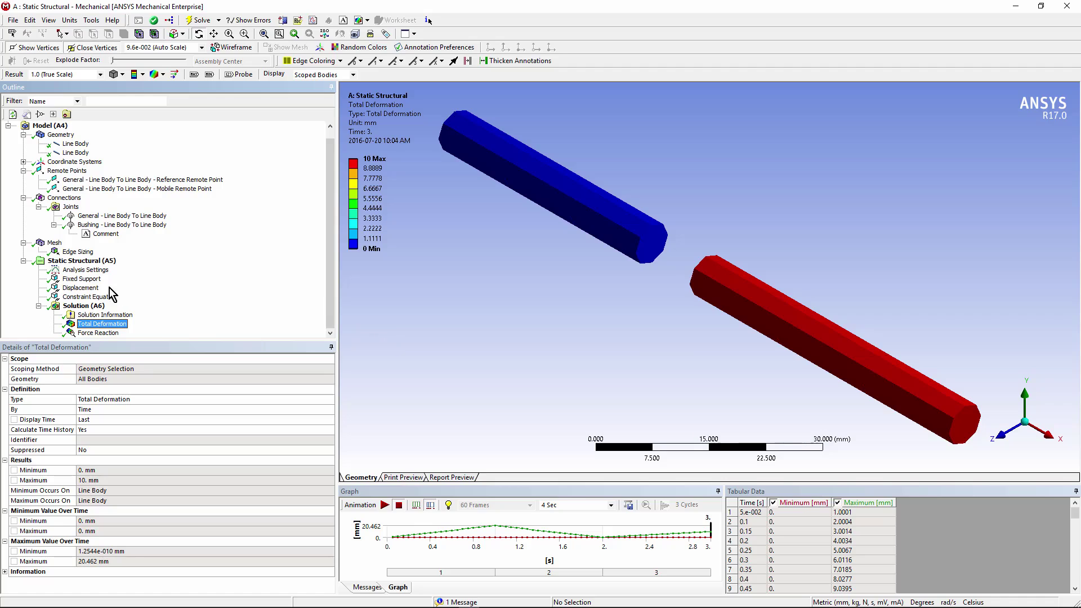
left_click(88, 270)
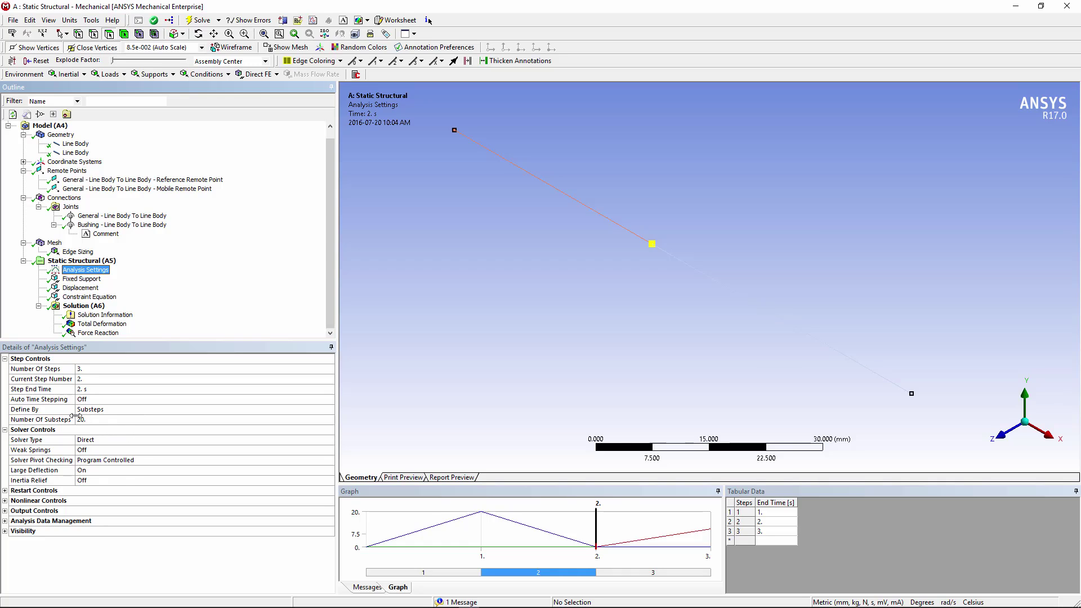
left_click(4, 511)
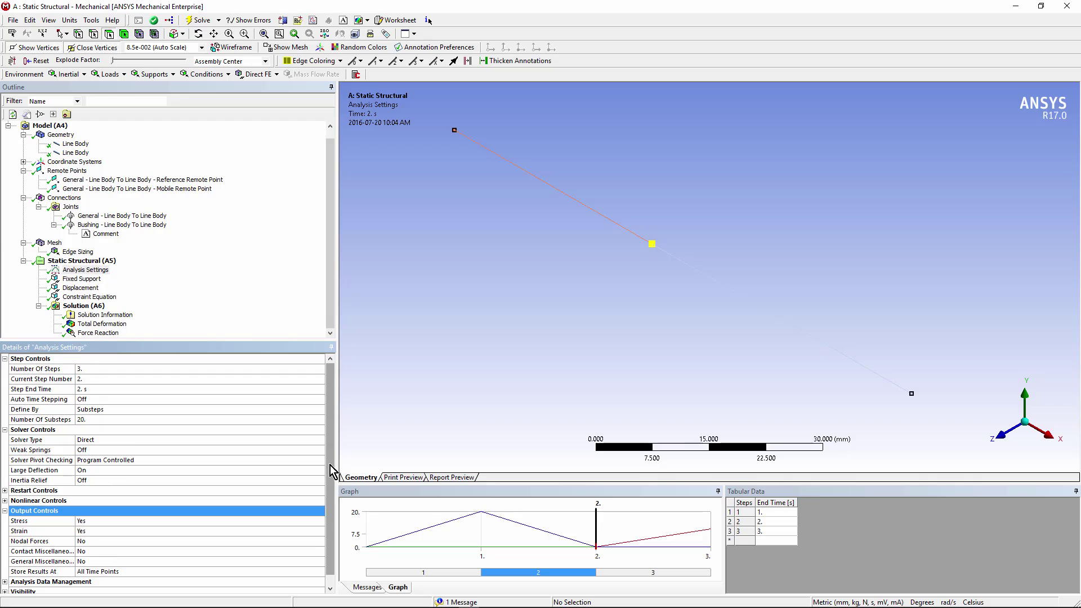
scroll(333, 472, "down", 1)
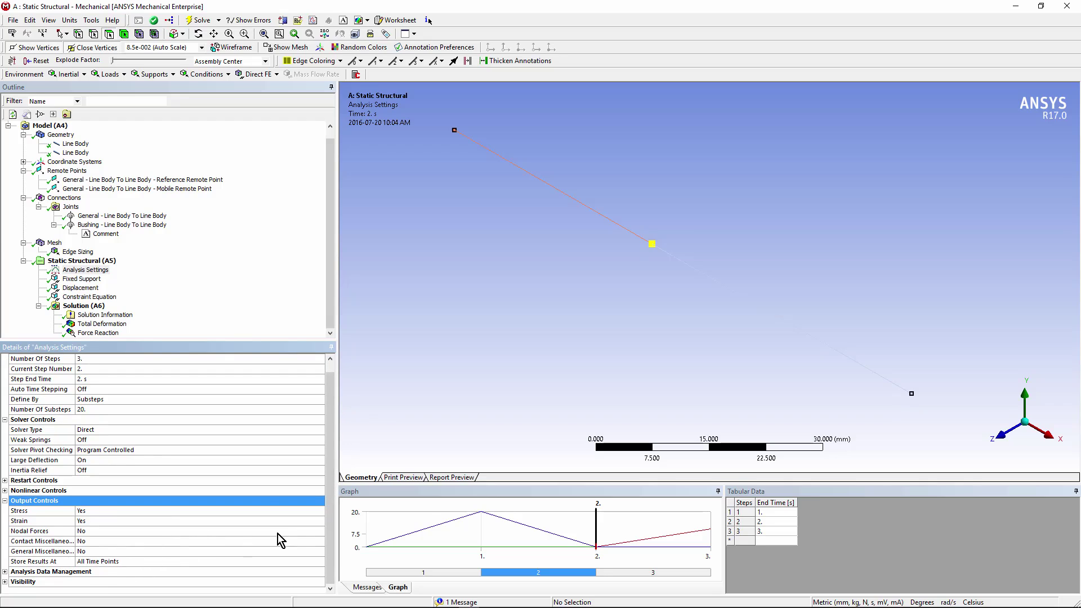
left_click(112, 324)
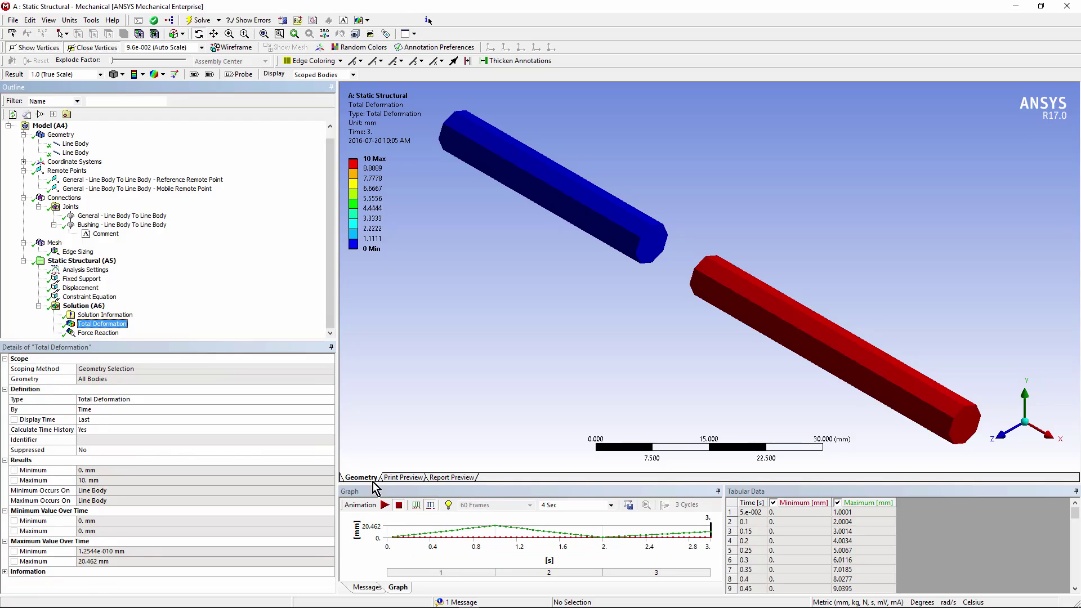